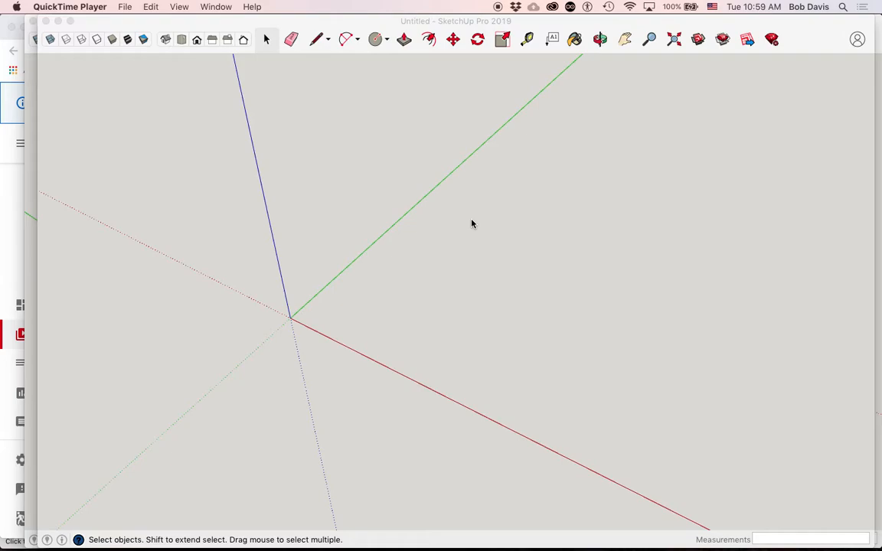
Draw a 7.5 by 3 inch rectangle on the ground plane starting at the origin.
left_click(375, 39)
left_click(385, 42)
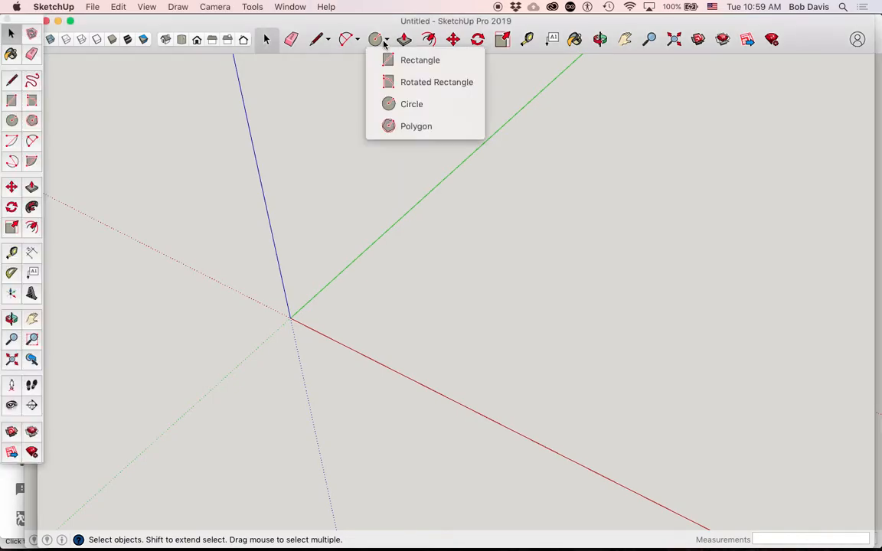
left_click(413, 60)
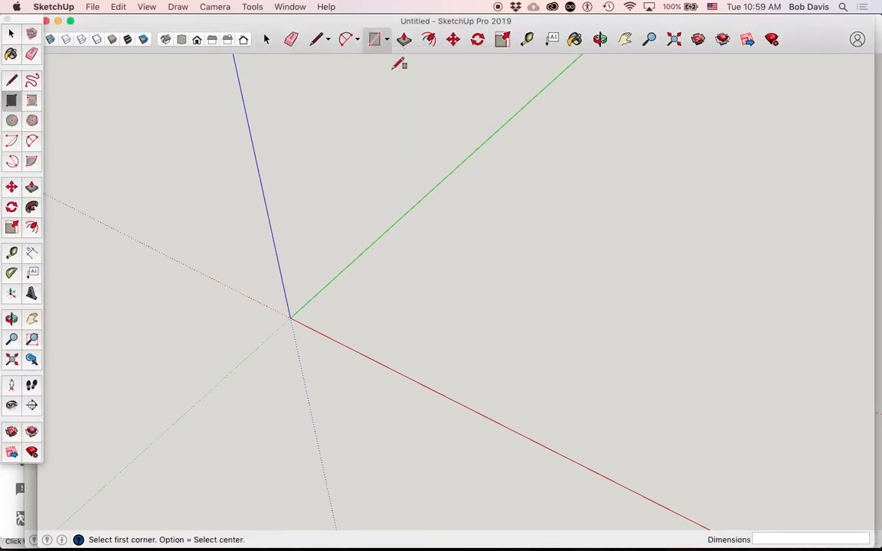
left_click(290, 317)
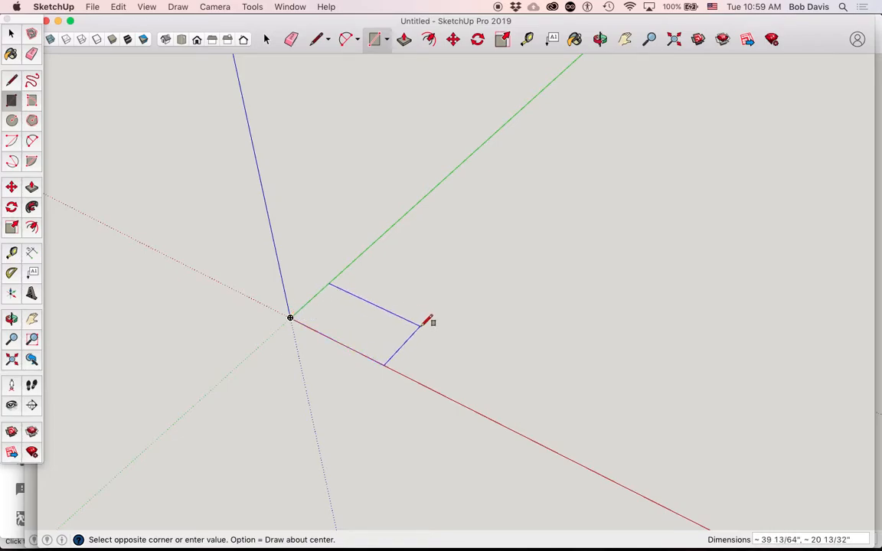
type("7.5,3")
key("Return")
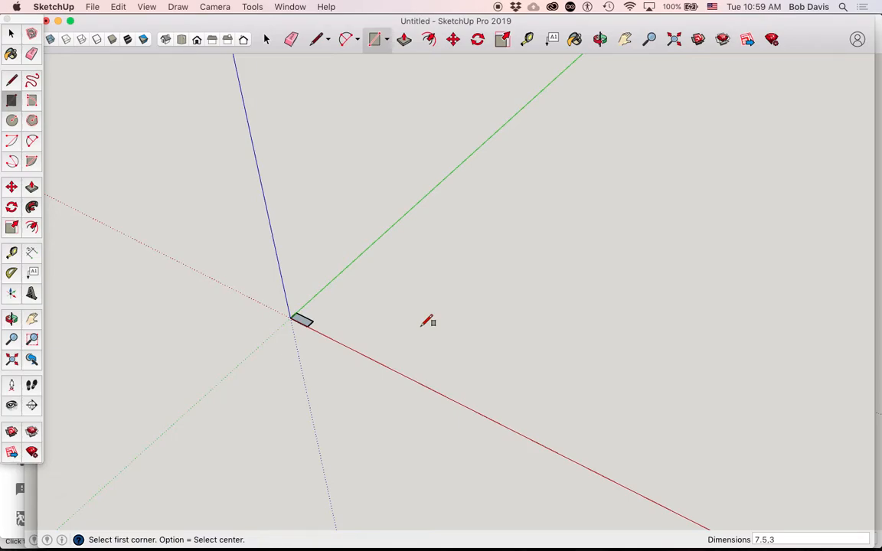
Push/Pull the rectangle up 0.75 inch to form a solid board.
key("super+shift+e")
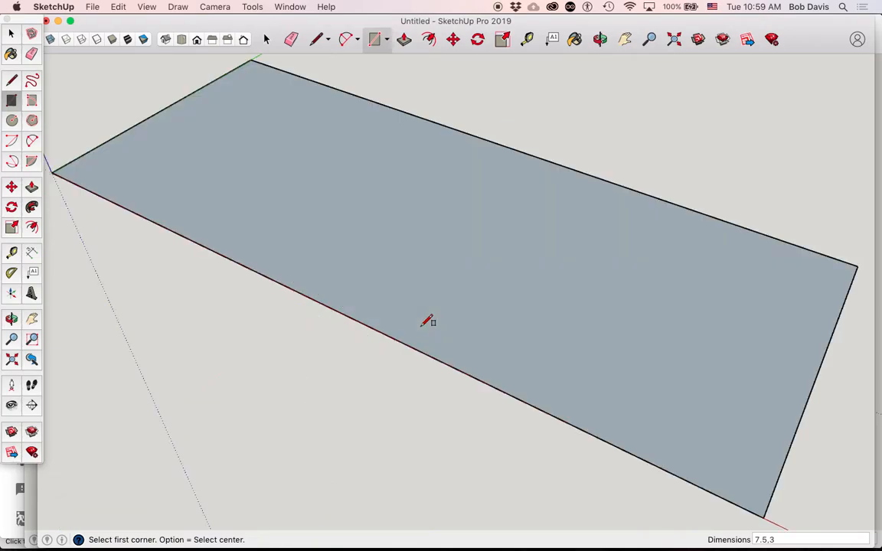
scroll(428, 321, "down", 3)
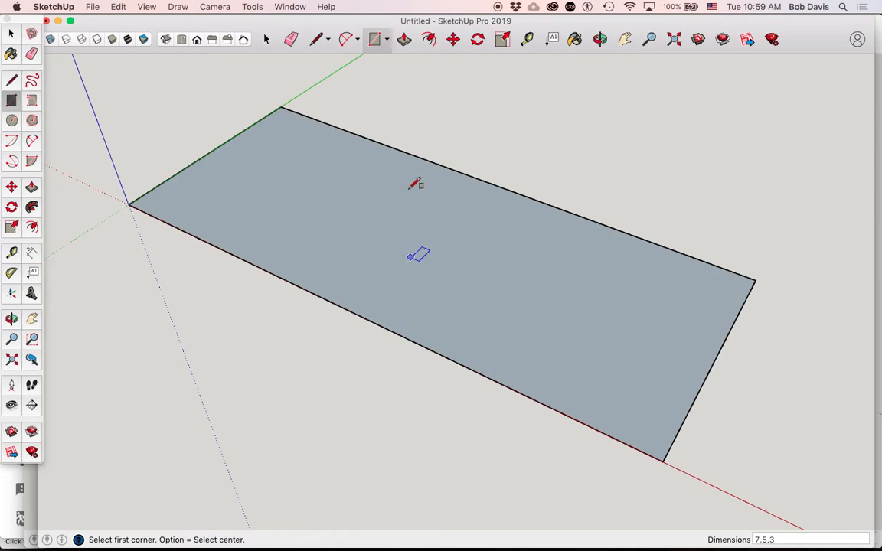
left_click(404, 40)
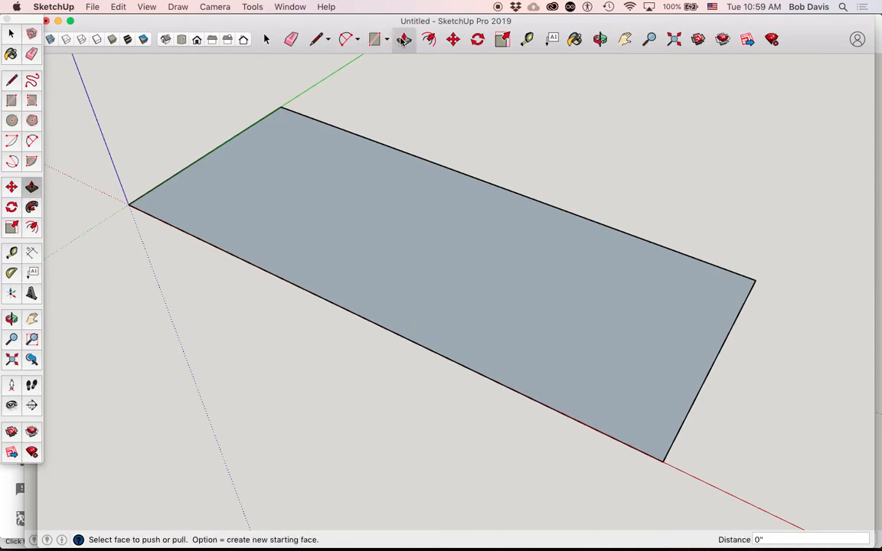
left_click(463, 269)
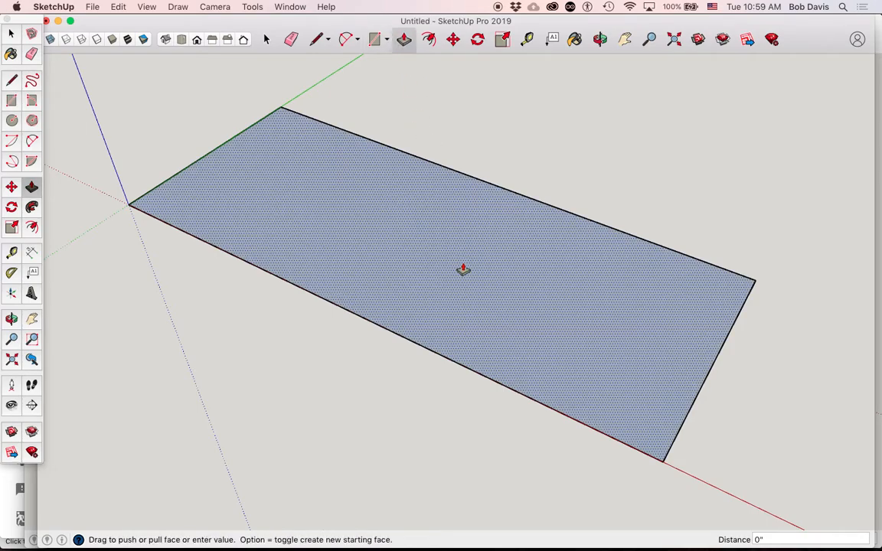
type(".75")
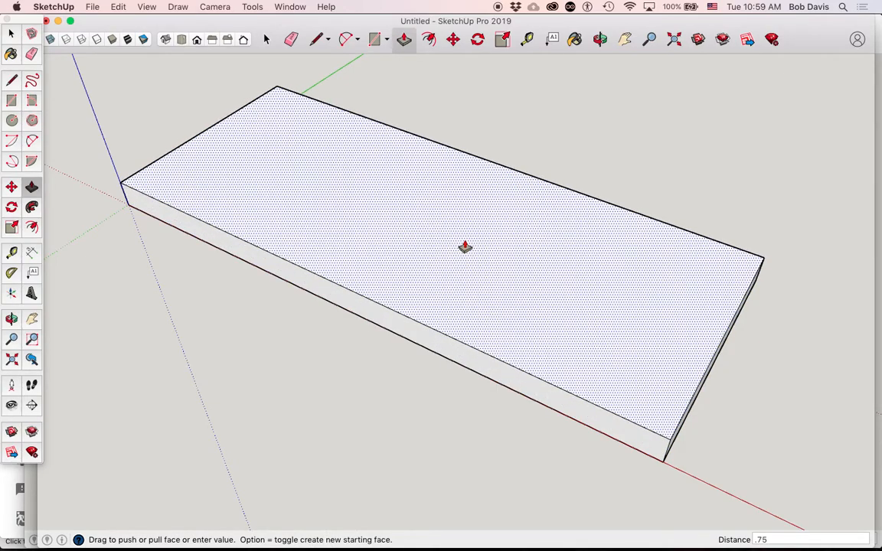
key("Return")
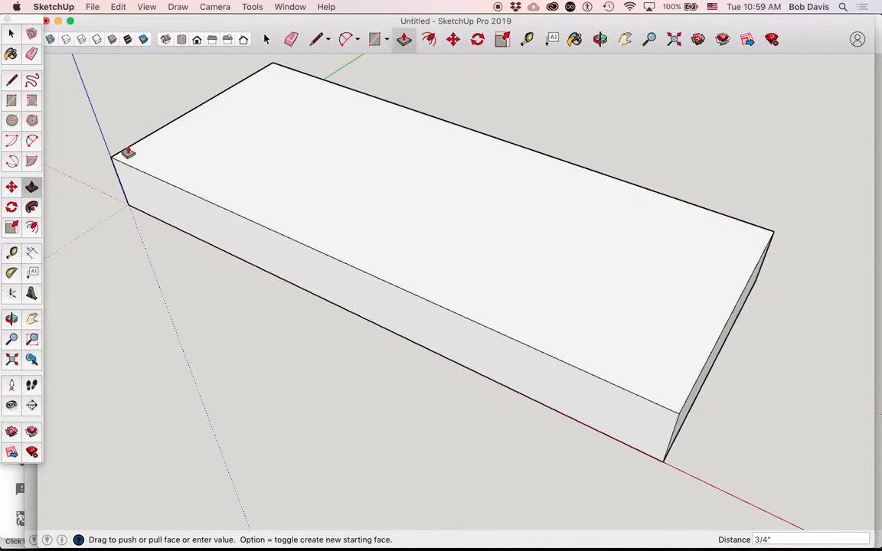
Place a horizontal guide on the board's long front face, 1/16 inch below its upper edge.
key("o")
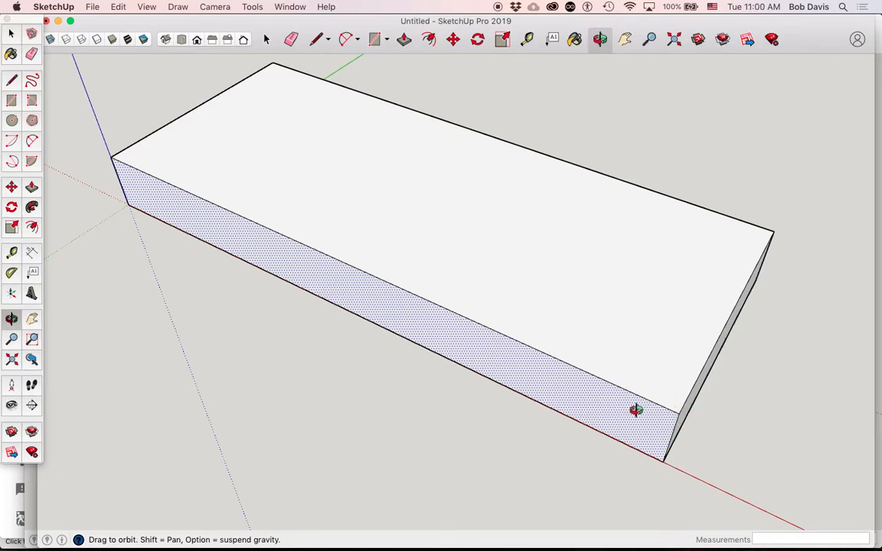
left_click_drag(662, 420, 739, 203)
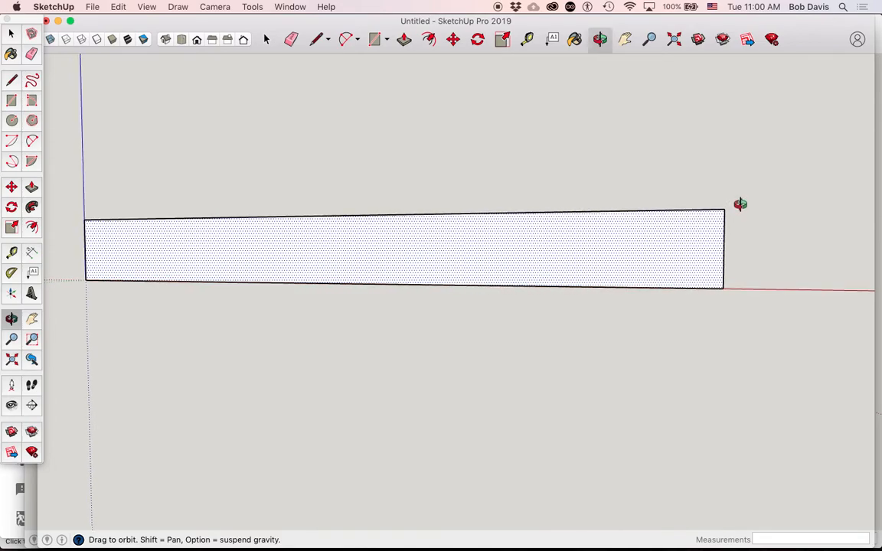
scroll(731, 209, "up", 5)
scroll(730, 210, "down", 1)
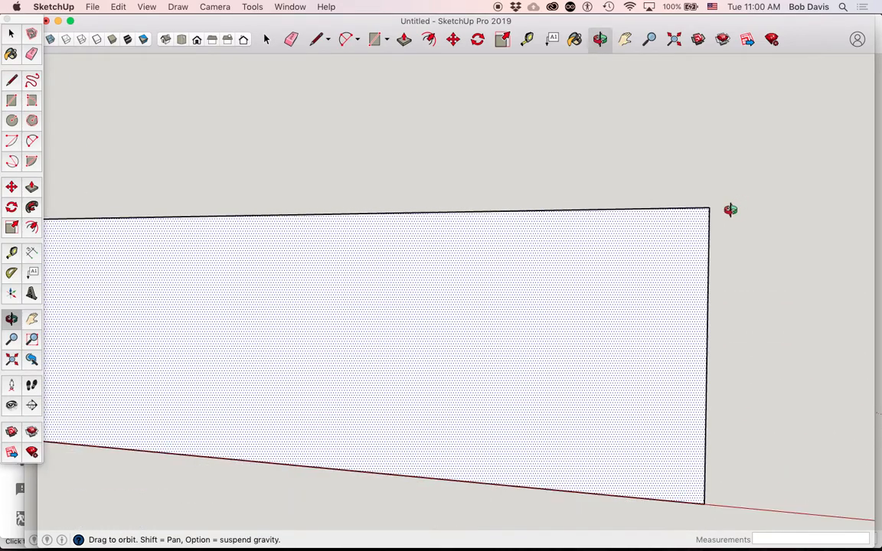
left_click(13, 34)
left_click(84, 108)
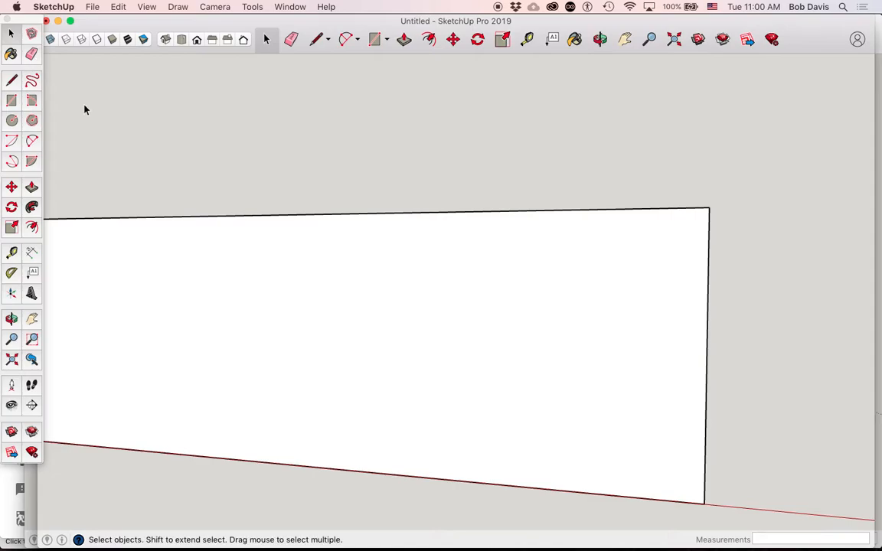
left_click(12, 252)
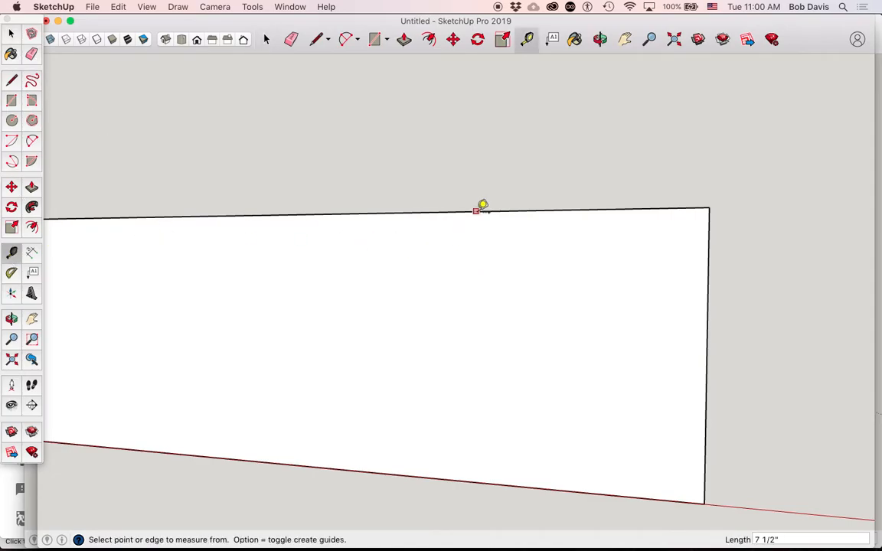
left_click(475, 211)
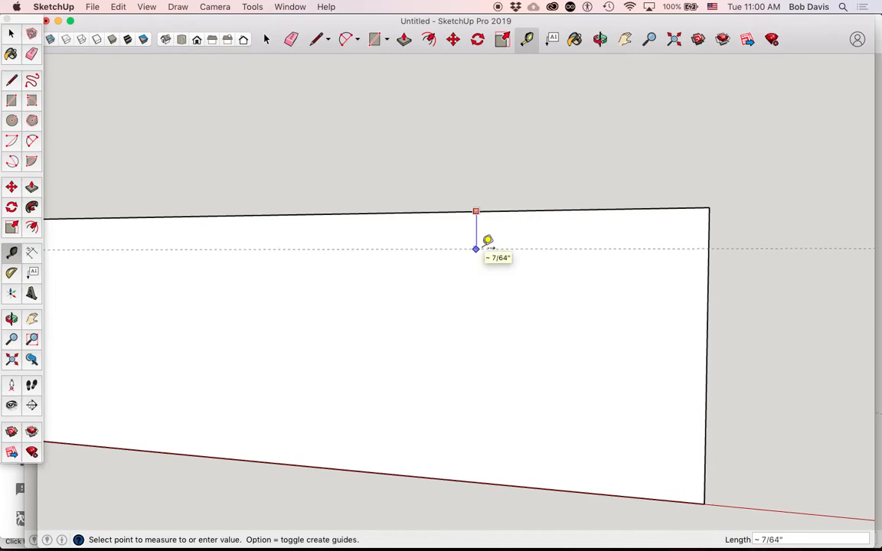
type("1/16")
key("Return")
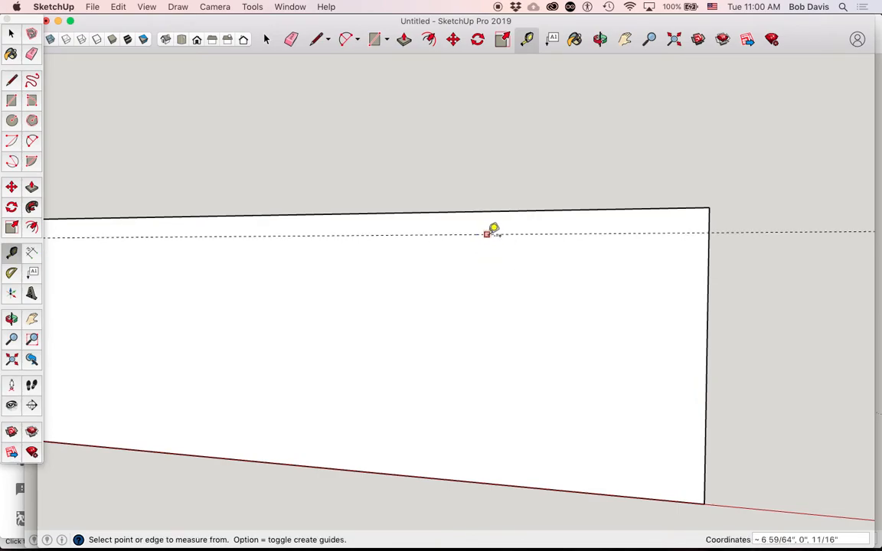
Add two more horizontal guides below the first on the front face, each spaced 3/16 inch from the previous one.
left_click(487, 234)
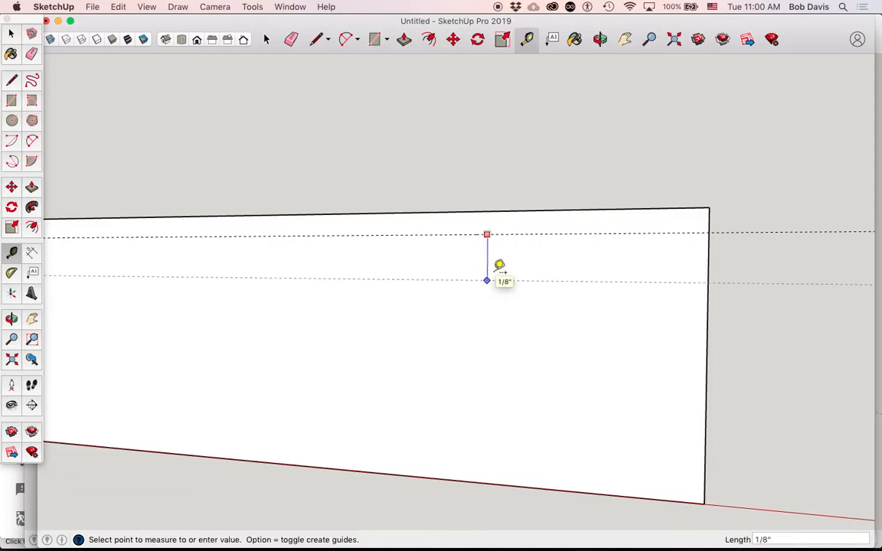
type("3/16")
key("Return")
left_click(526, 304)
type("3/")
key("Return")
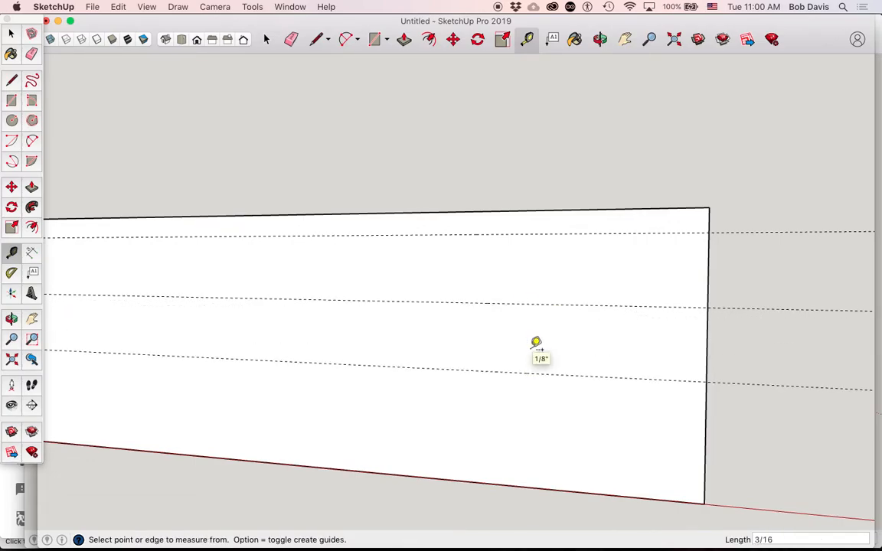
Place two vertical guides inward from the front face's end edge away from the origin, at successive 3/16 inch spacings.
left_click(712, 323)
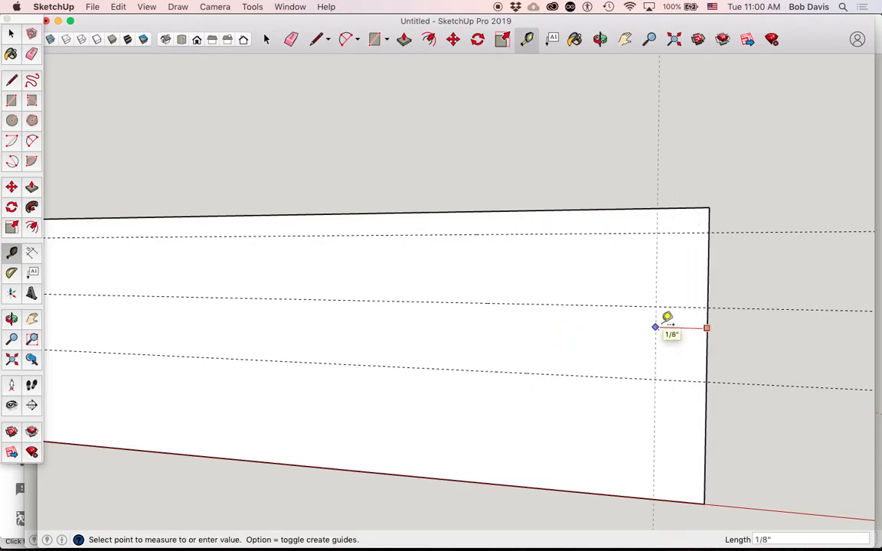
type("3/16")
key("Return")
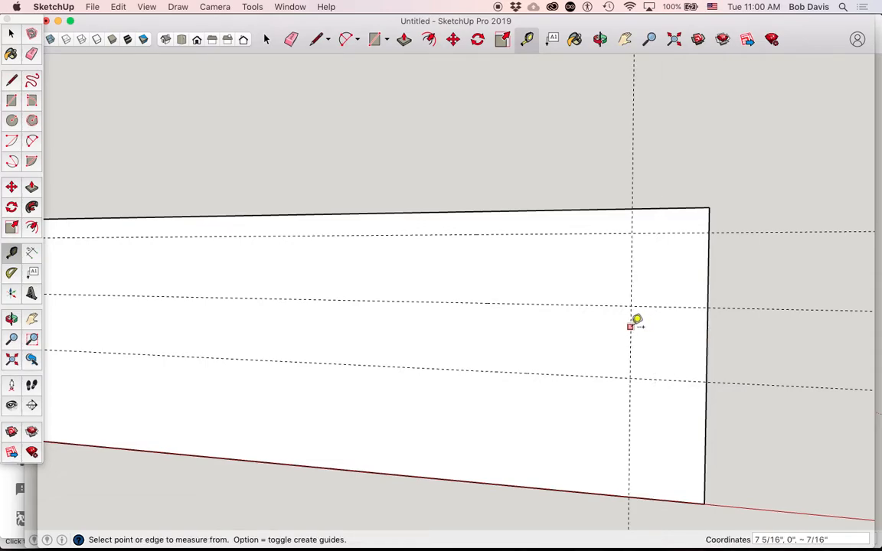
left_click(631, 326)
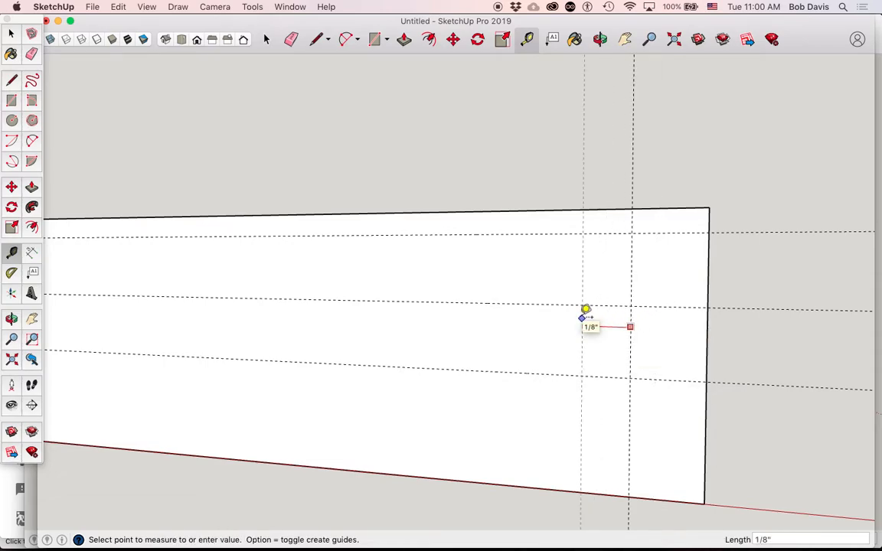
type("3/16")
key("Return")
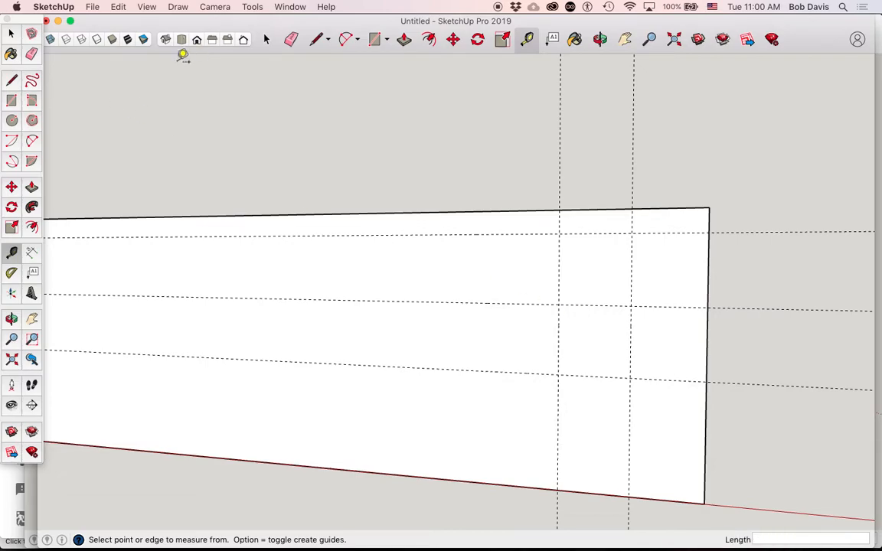
Dimension the distances from the upper edge to the first horizontal guide and from the first to the second guide.
left_click(32, 254)
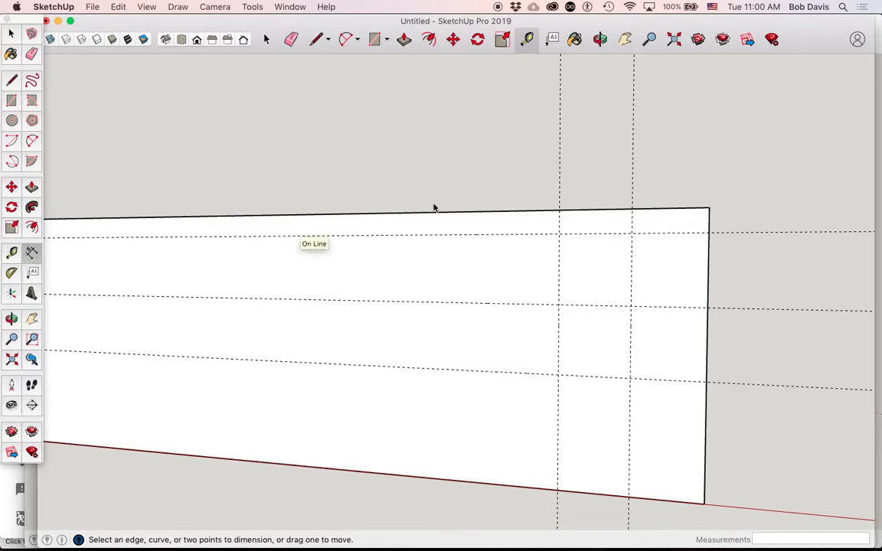
left_click(558, 212)
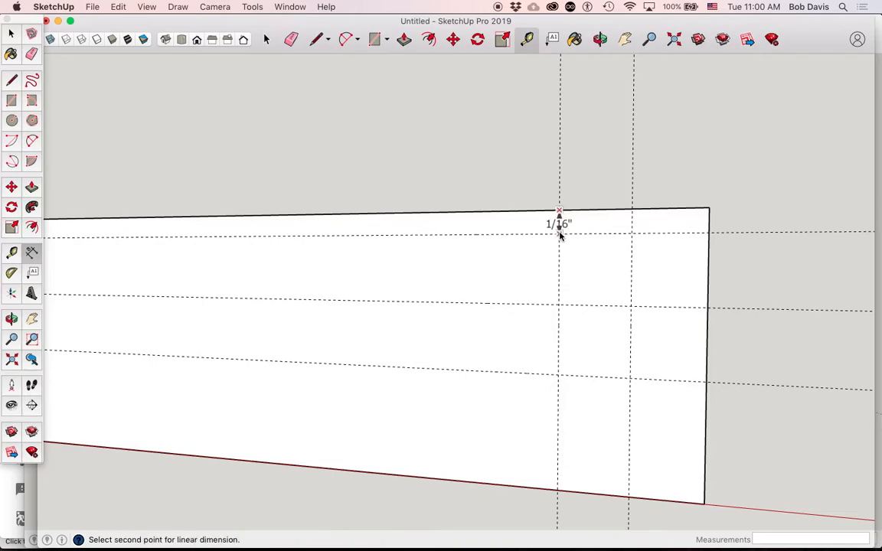
left_click(559, 232)
left_click(516, 233)
left_click(560, 237)
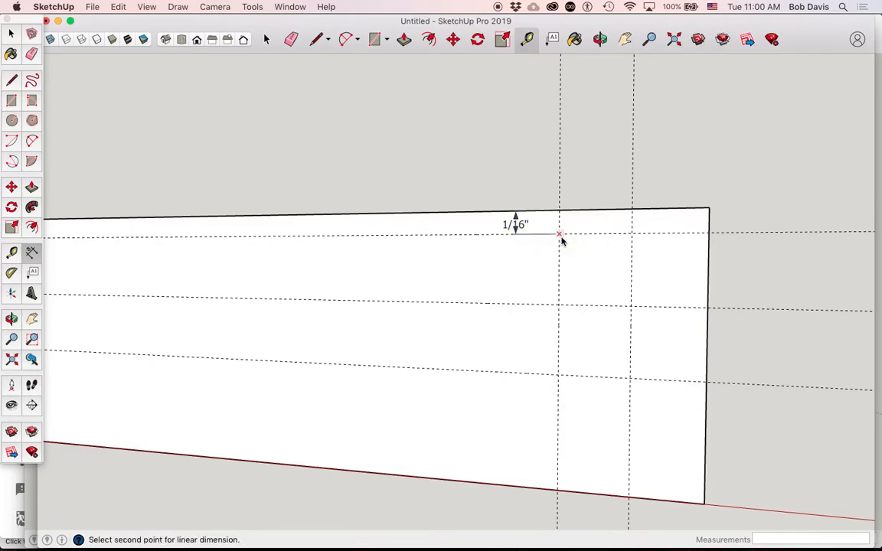
left_click(559, 303)
left_click(516, 300)
Dimension the distance between the second and third horizontal guides along the inner vertical guide.
left_click(559, 305)
left_click(559, 374)
key("Escape")
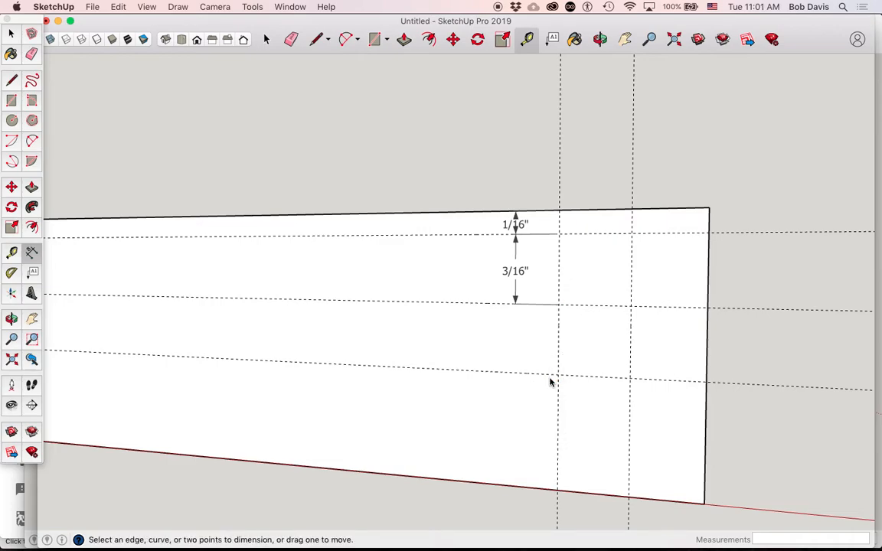
left_click(559, 305)
left_click(558, 375)
left_click(518, 375)
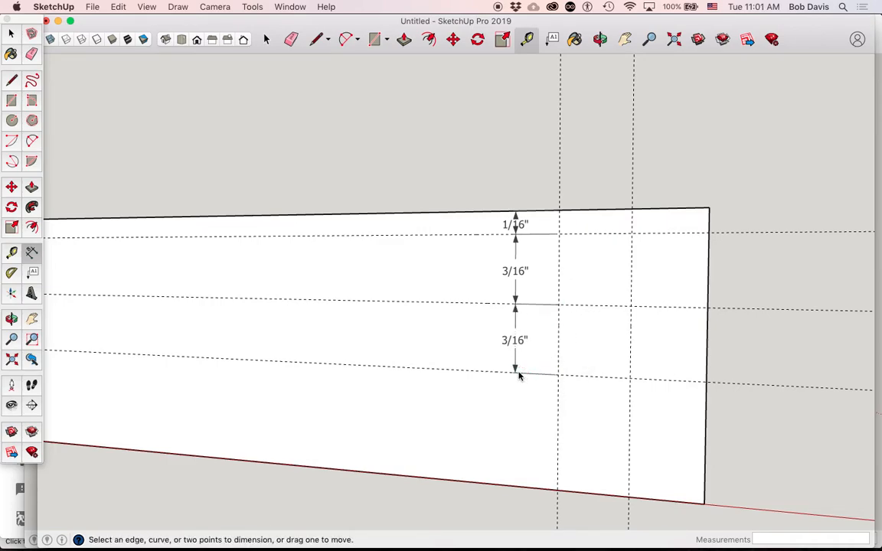
Dimension the spacing between the two vertical guides and from the outer vertical guide to the board's end edge.
left_click(558, 375)
left_click(632, 380)
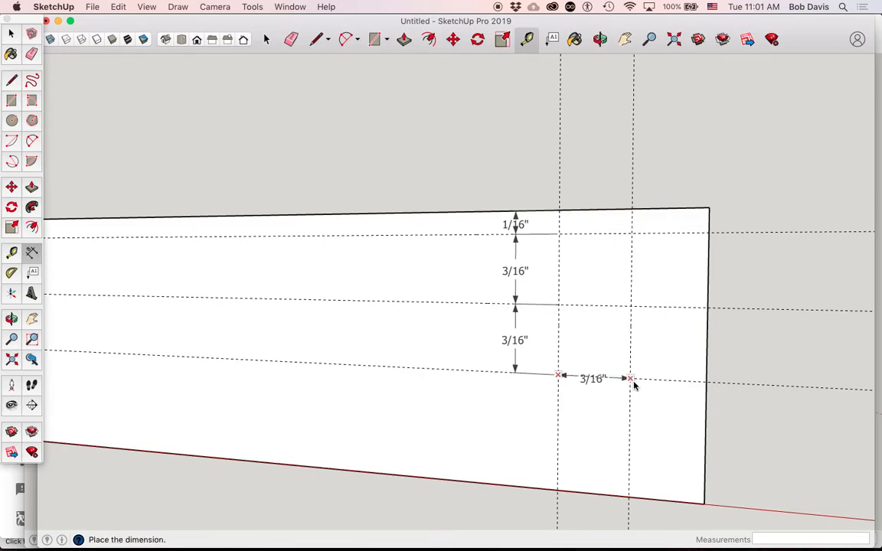
left_click(631, 411)
left_click(630, 378)
left_click(706, 382)
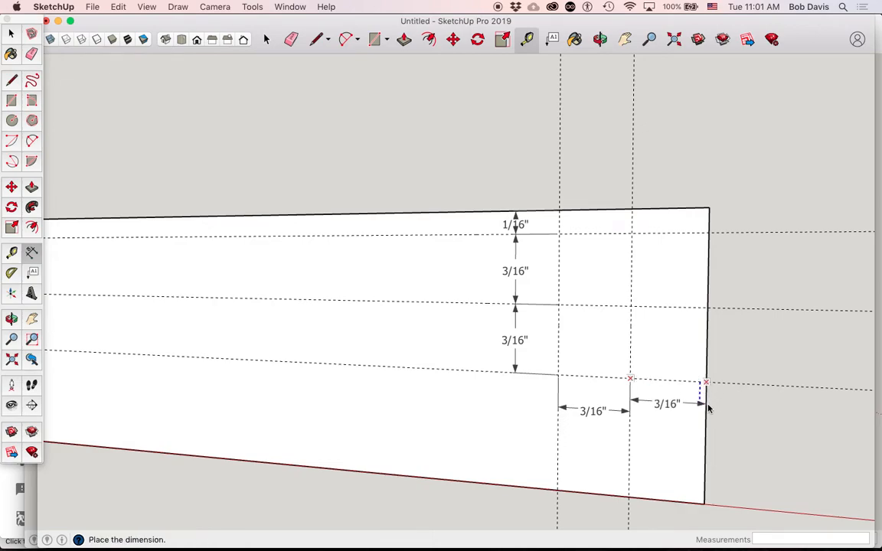
left_click(704, 415)
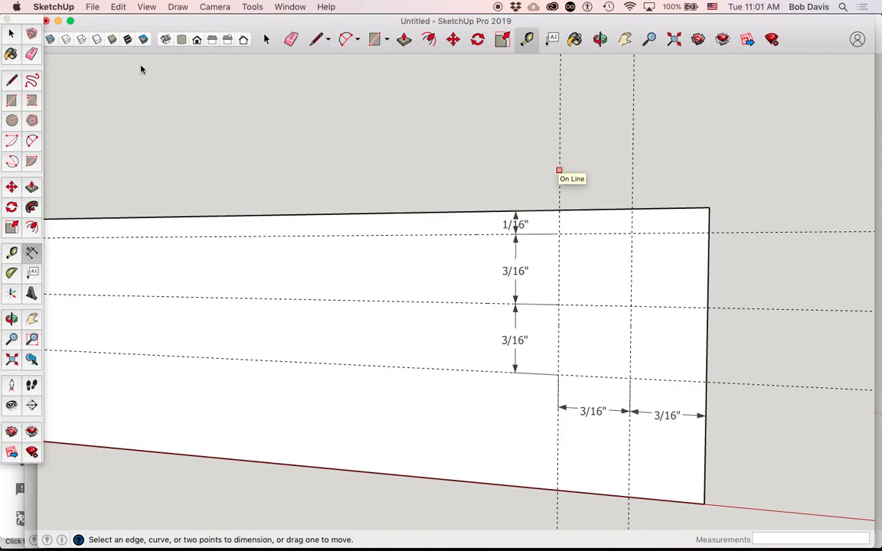
Erase all the dimensions from the front face, keeping the guides.
left_click(31, 53)
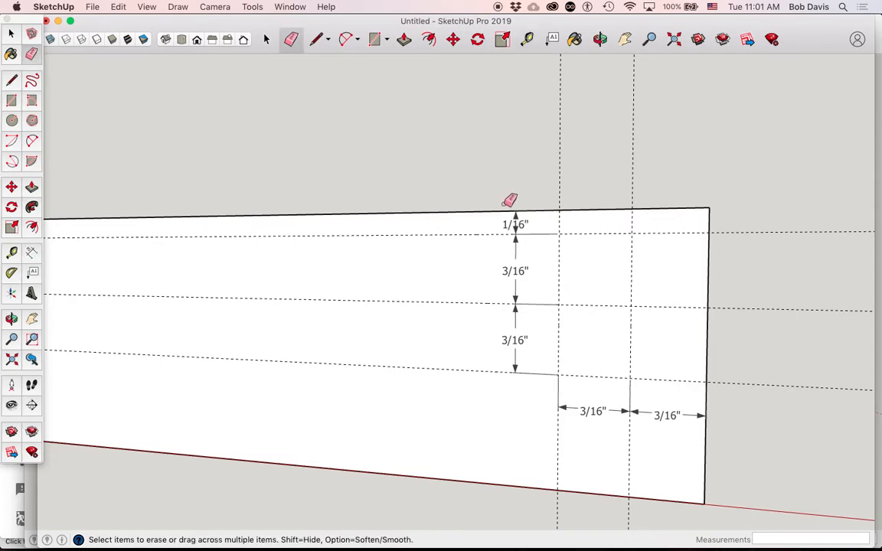
mouse_move(518, 220)
left_mouse_down()
mouse_move(519, 325)
mouse_move(593, 416)
mouse_move(672, 414)
left_mouse_up()
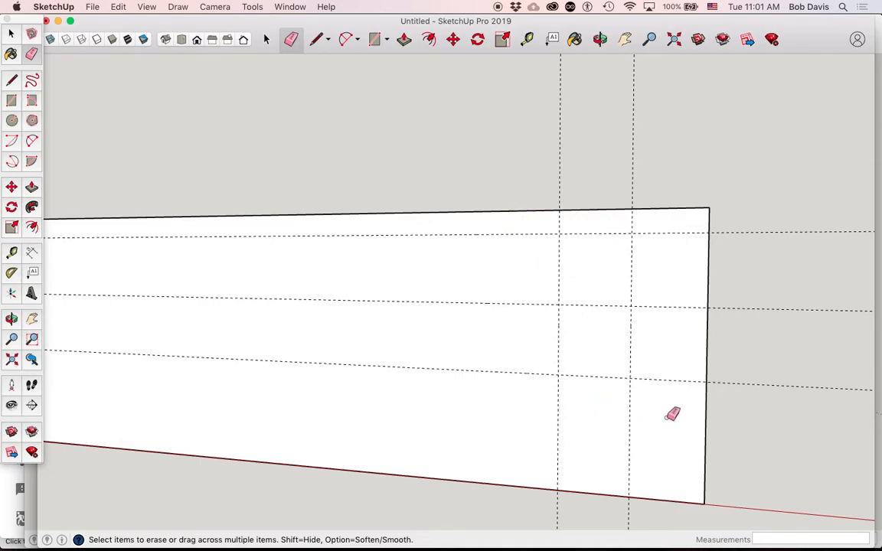
Draw a 1/16 inch line along the inner vertical guide, from the front face's upper edge to the first horizontal guide.
left_click(12, 81)
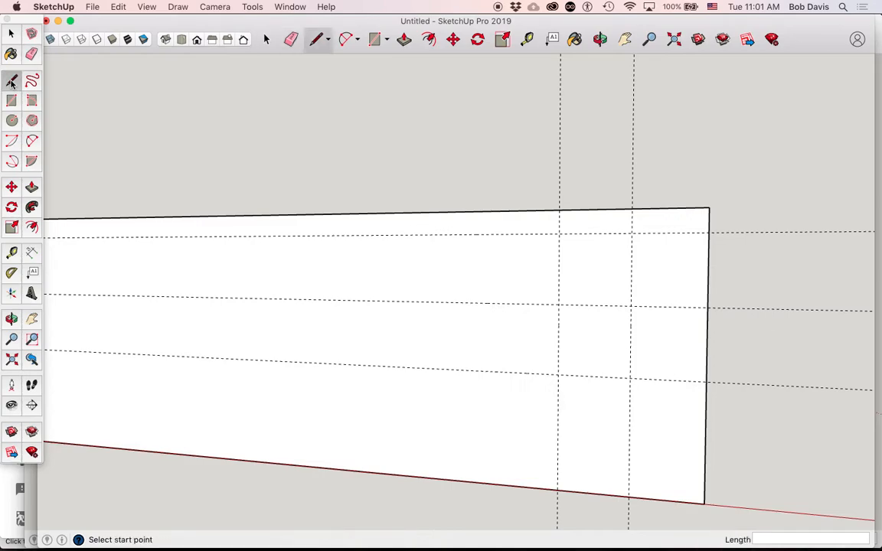
left_click(561, 208)
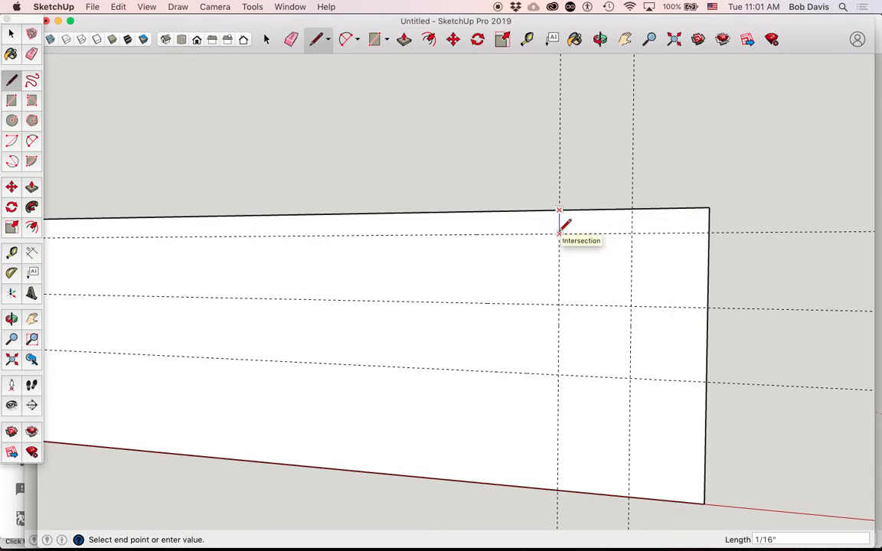
left_click(559, 233)
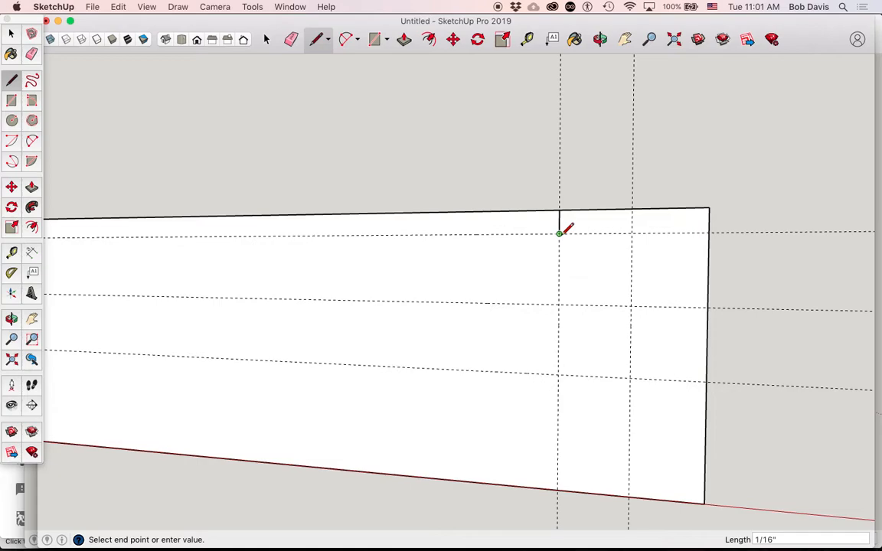
Draw a two-point arc bulging outward 3/64 inch, from the short line's lower end to where the outer vertical and second horizontal guides cross.
left_click(353, 41)
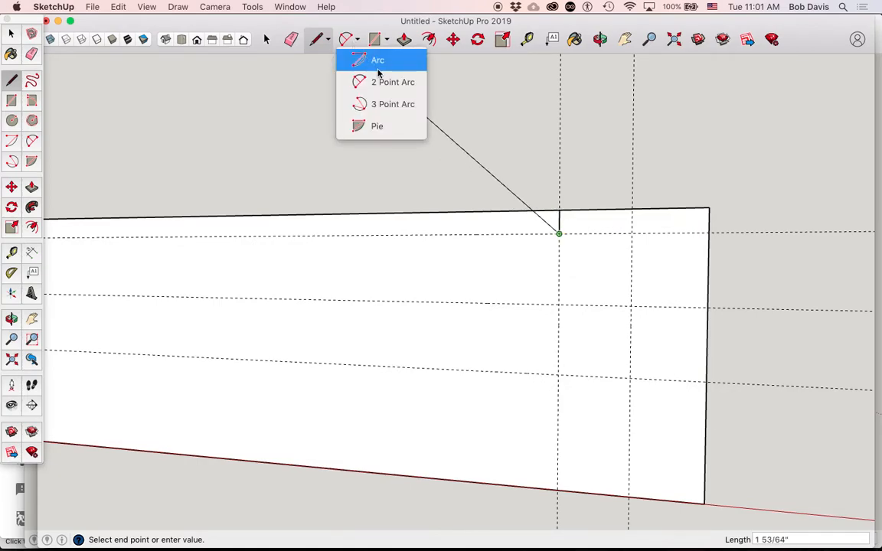
left_click(375, 81)
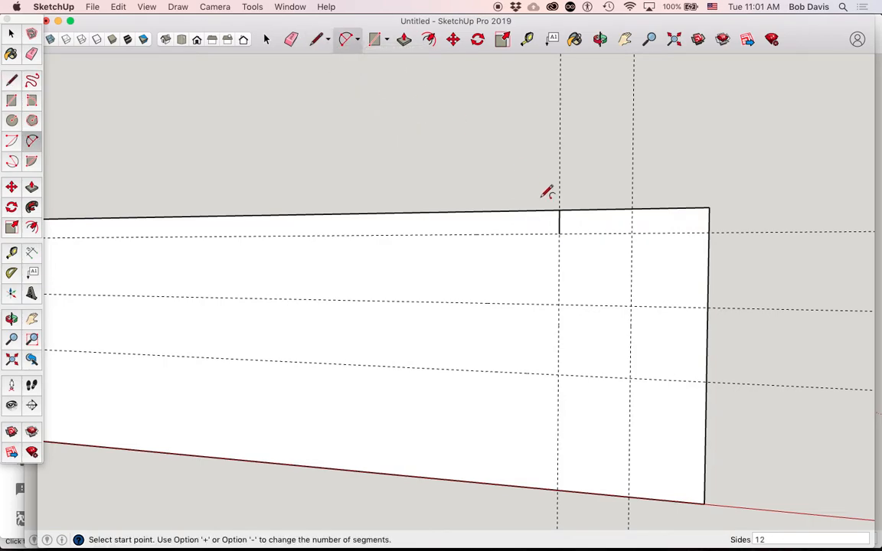
left_click(559, 232)
left_click(560, 232)
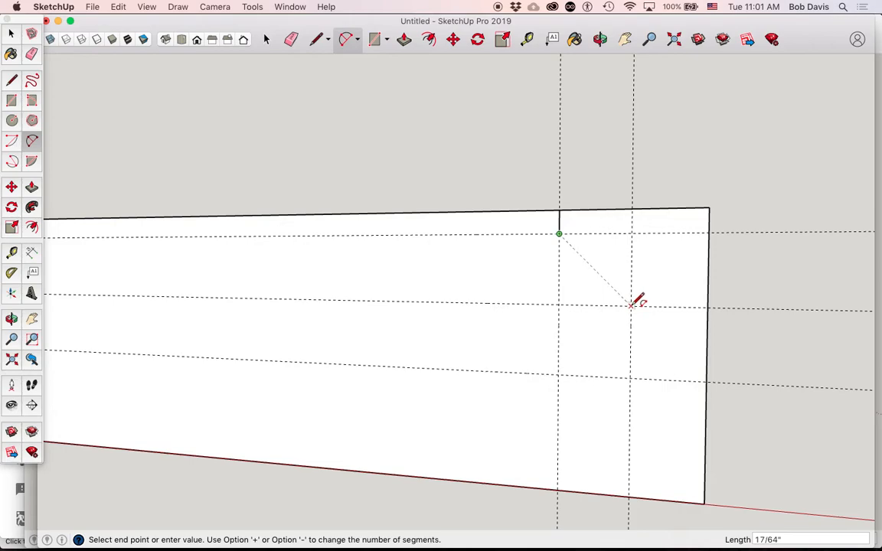
left_click(631, 304)
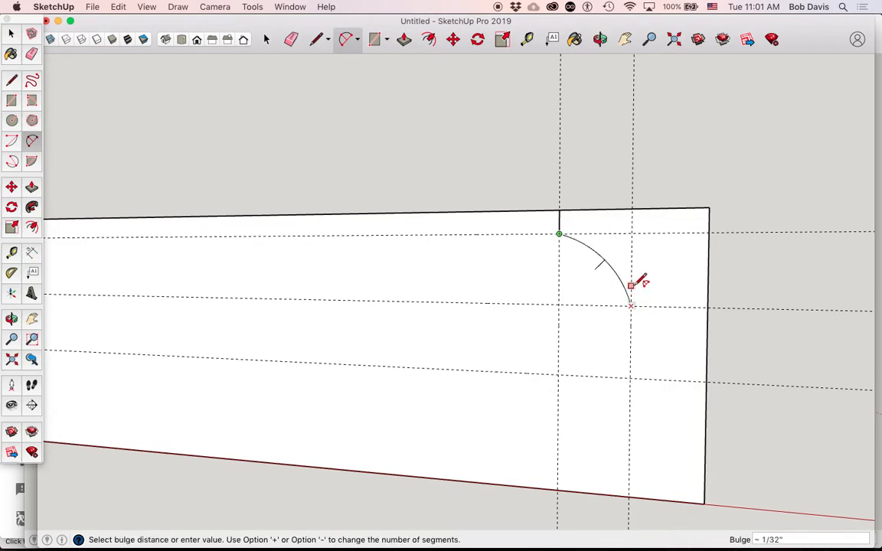
type("3/6")
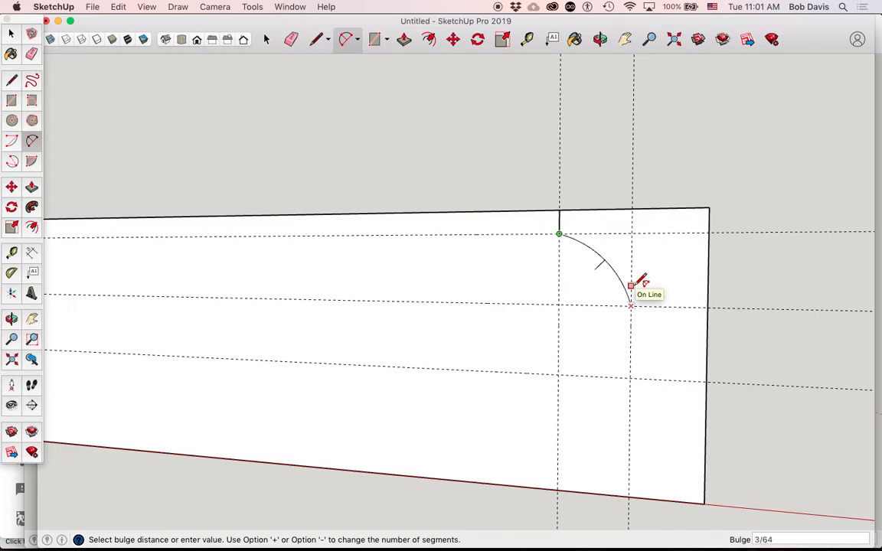
type("4")
key("Return")
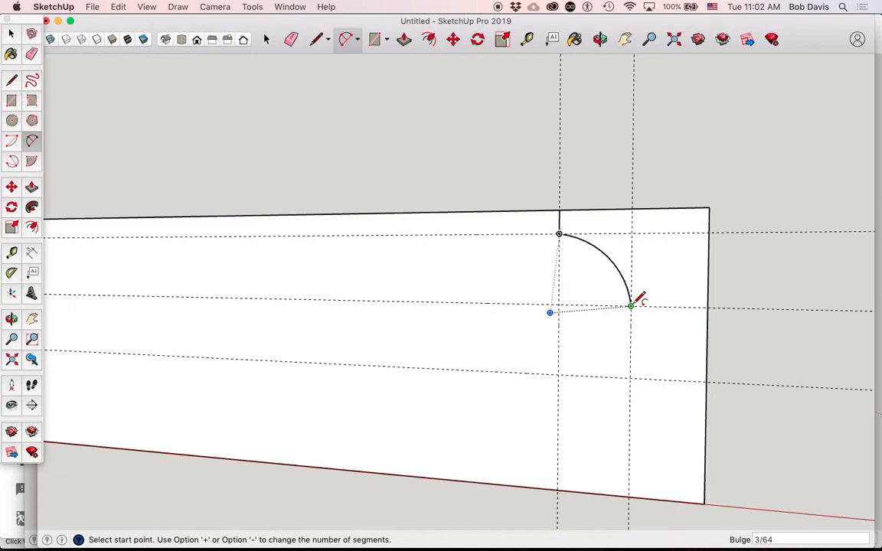
Draw a tangent two-point arc with a 3/64 inch inward bulge, from the first arc's end to the third horizontal guide at the board's end edge.
left_click(631, 306)
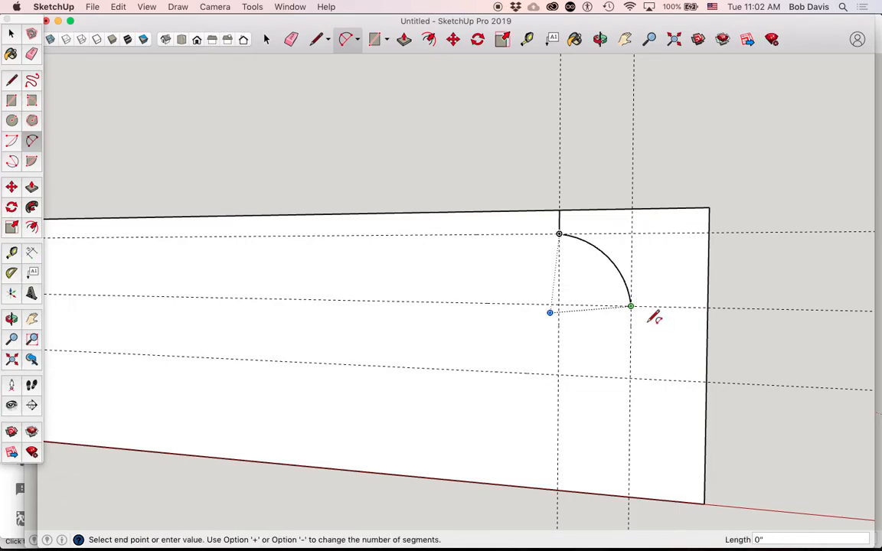
left_click(706, 380)
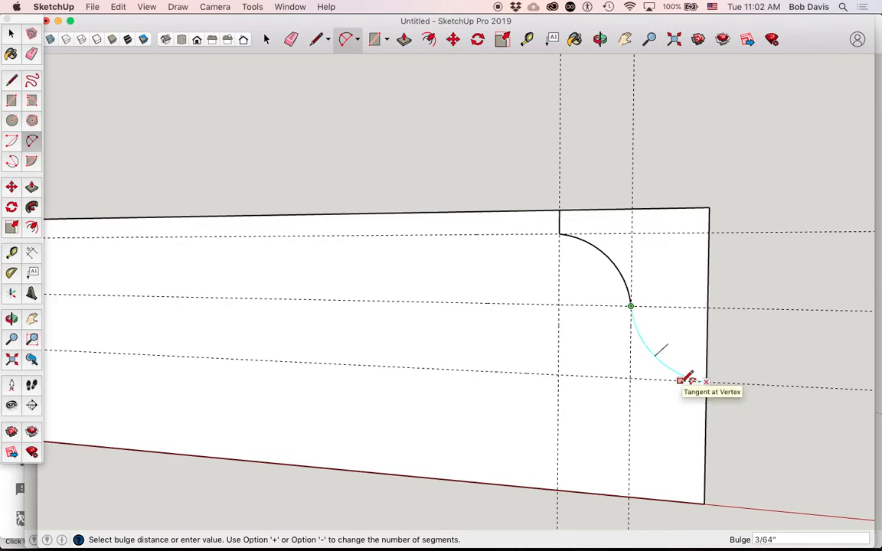
type("3/6")
left_click(688, 378)
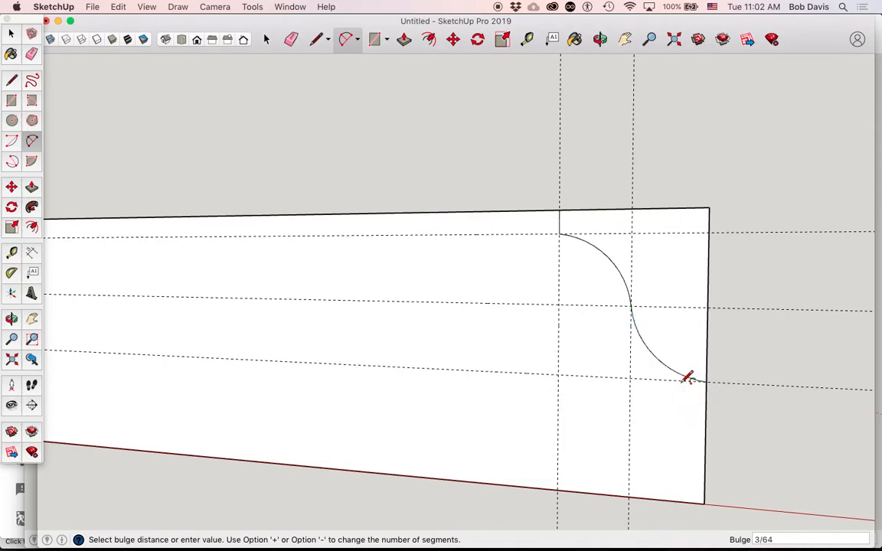
Delete all guides from the model, keeping the edge profile on the front face.
key("o")
left_click_drag(549, 168, 513, 230)
scroll(473, 263, "down", 3)
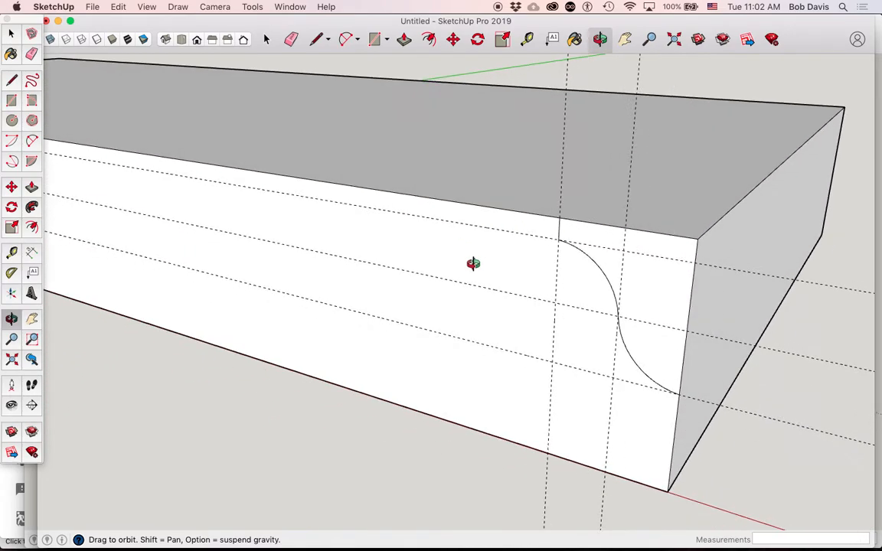
left_click(126, 7)
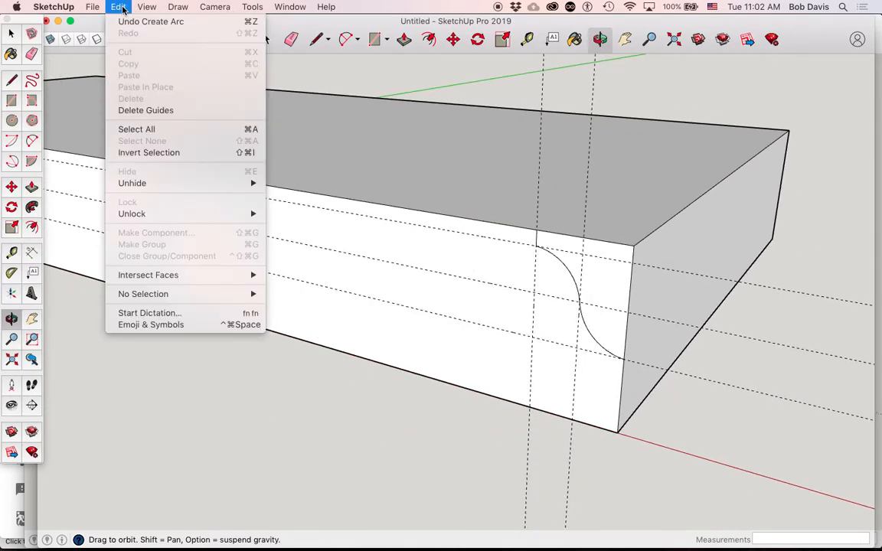
left_click(145, 111)
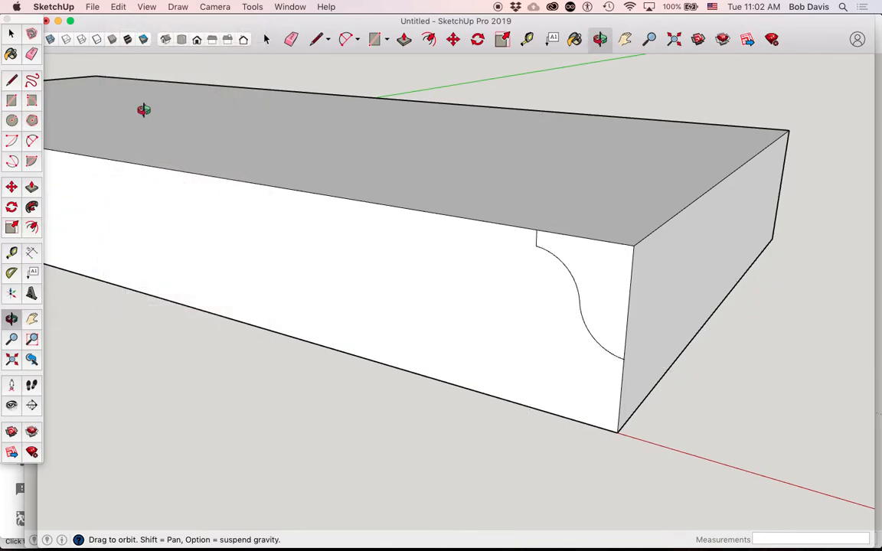
Save the model as "top" in the Documents folder.
left_click(92, 7)
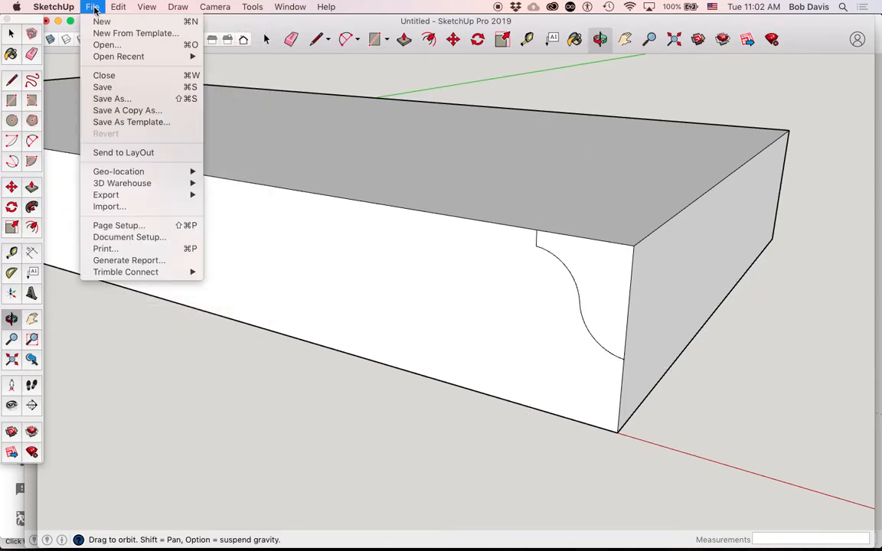
left_click(104, 88)
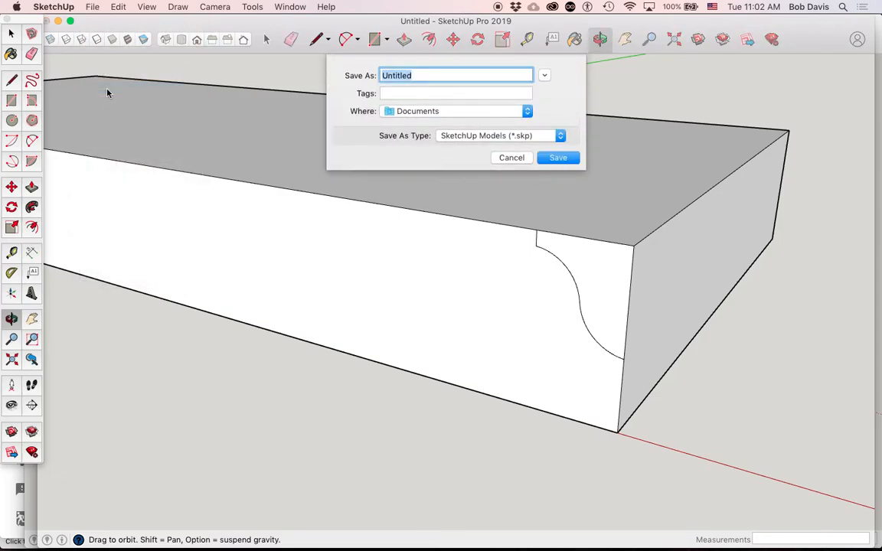
type("top")
left_click(413, 114)
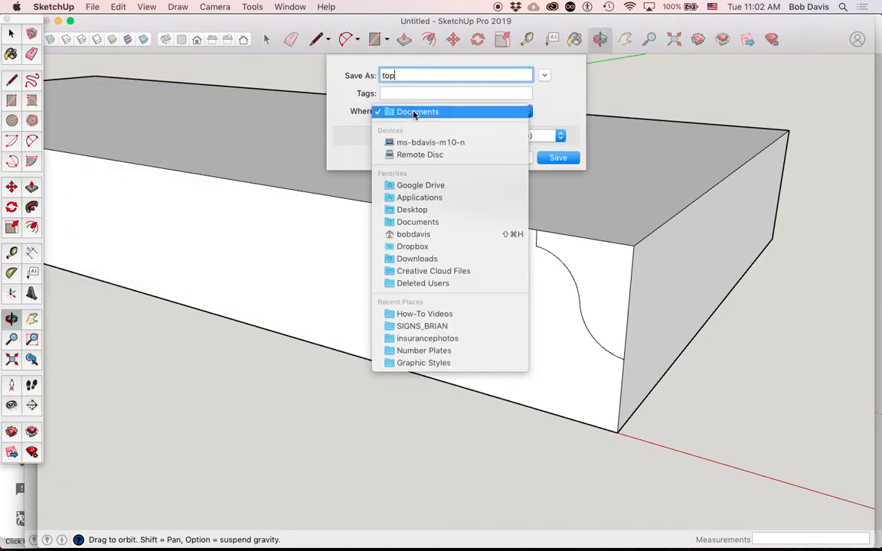
left_click(417, 113)
left_click(558, 157)
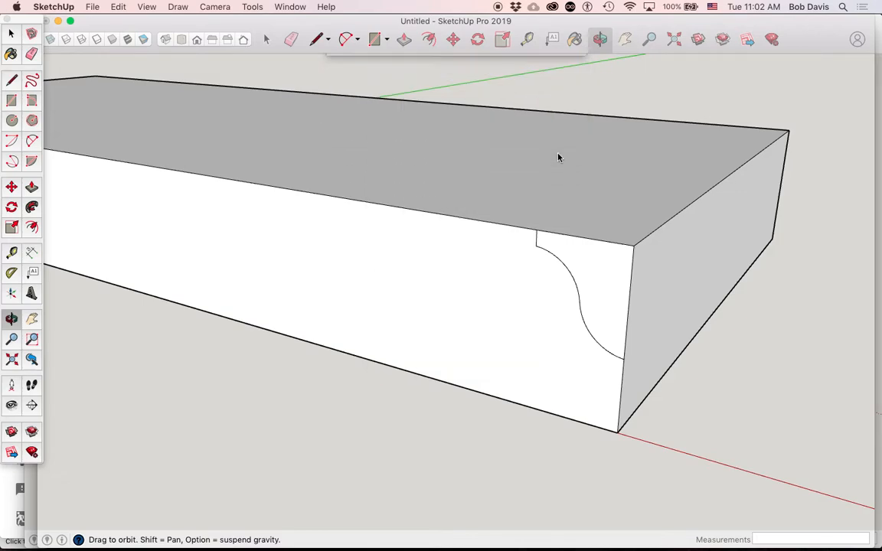
Use Follow Me to sweep the corner profile around the top face's perimeter, cutting the molded edge on all four sides.
scroll(557, 153, "down", 3)
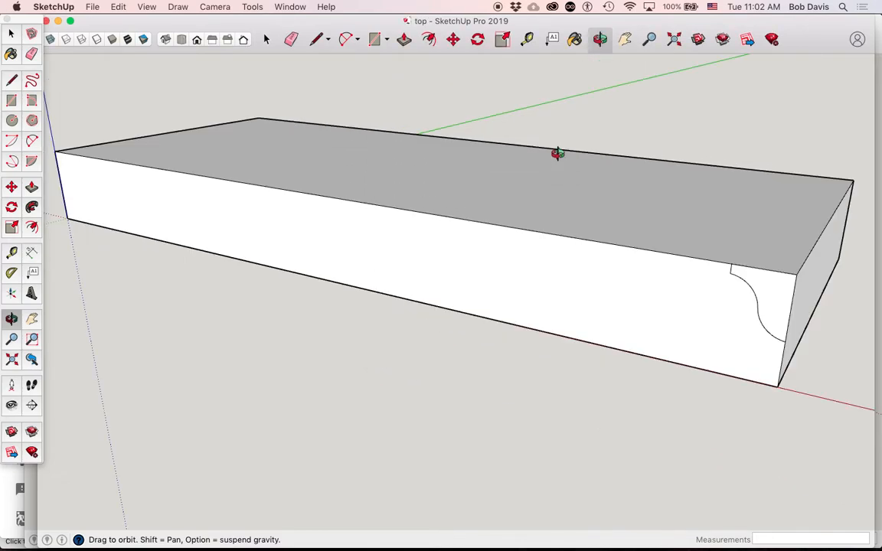
scroll(69, 206, "up", 3)
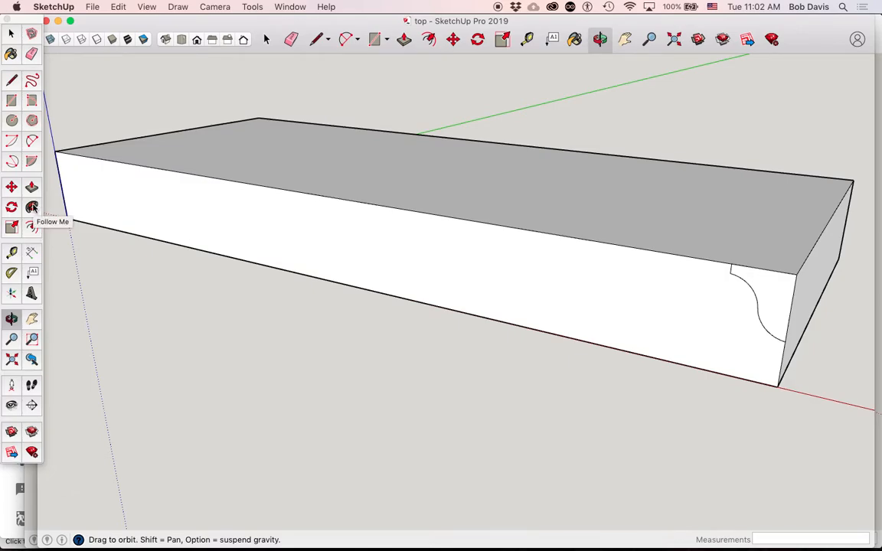
left_click(32, 206)
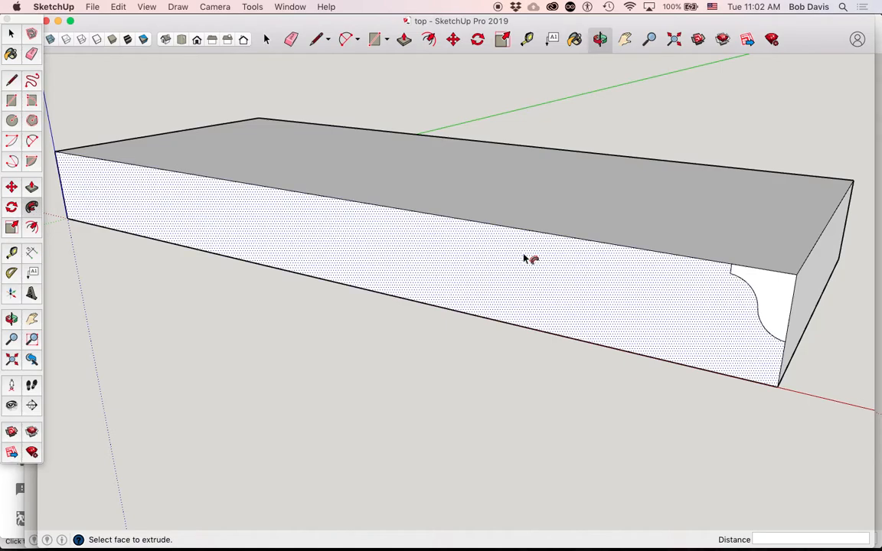
left_click(779, 297)
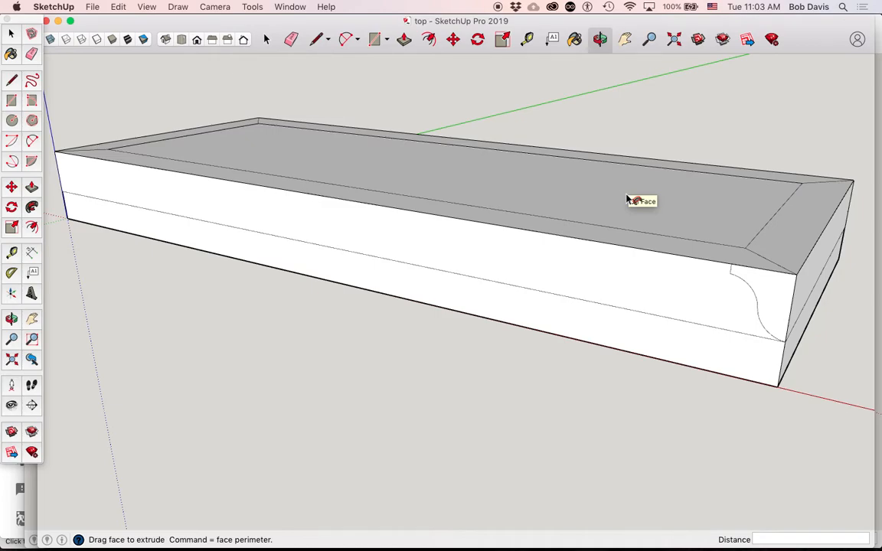
left_click(626, 199)
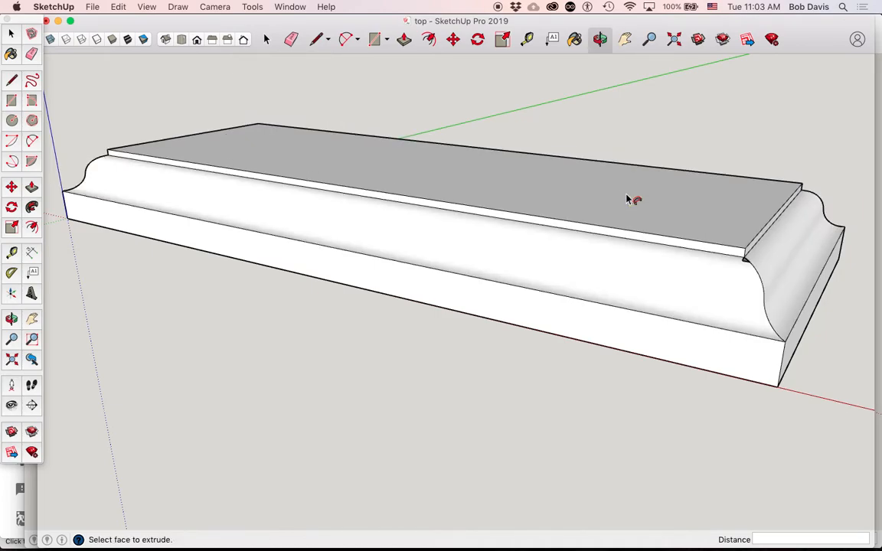
Save the board with its molded edge to the existing file.
key("o")
left_click_drag(625, 196, 644, 279)
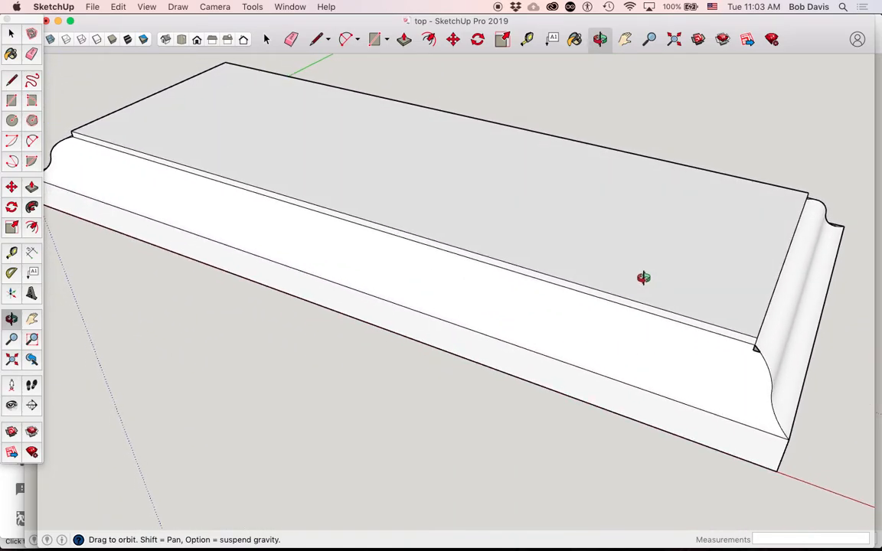
left_click(116, 8)
mouse_move(100, 8)
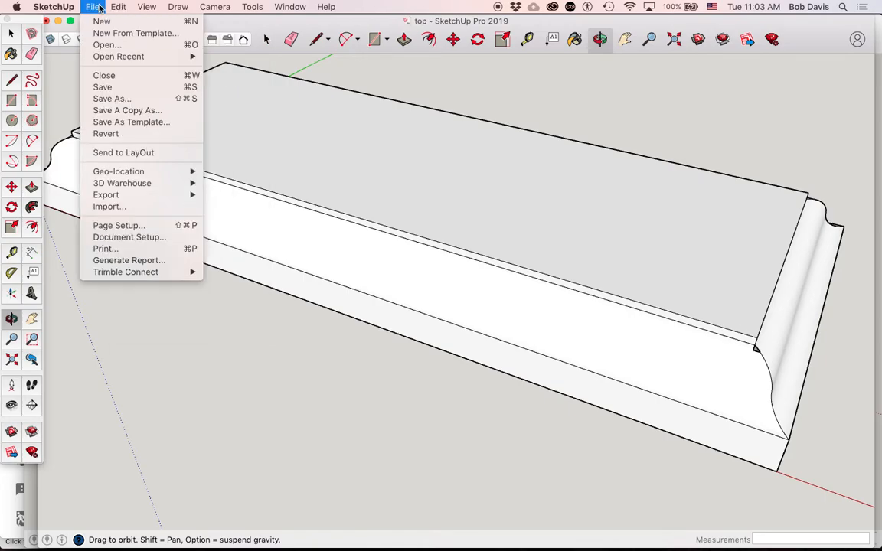
left_click(112, 89)
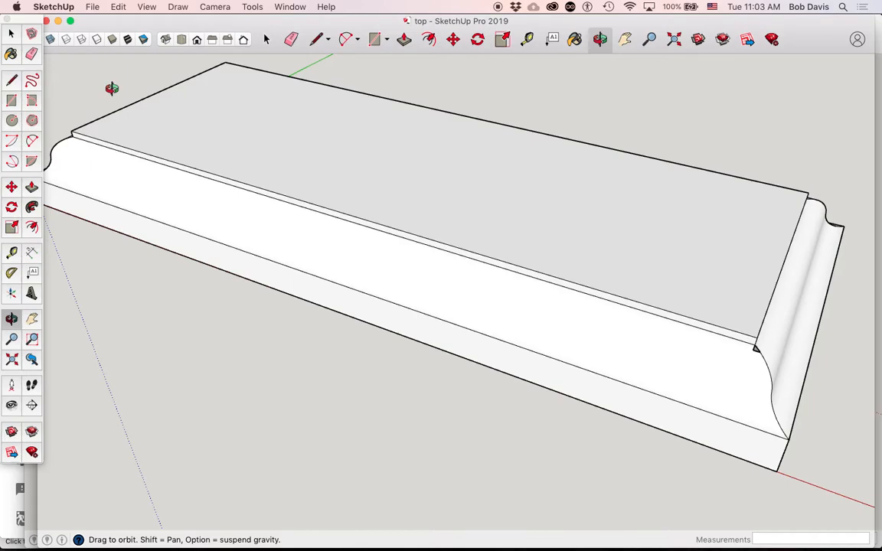
Place a guide across the middle of the raised top face, 3 3/8 inches from the face's left short edge.
key("super+2")
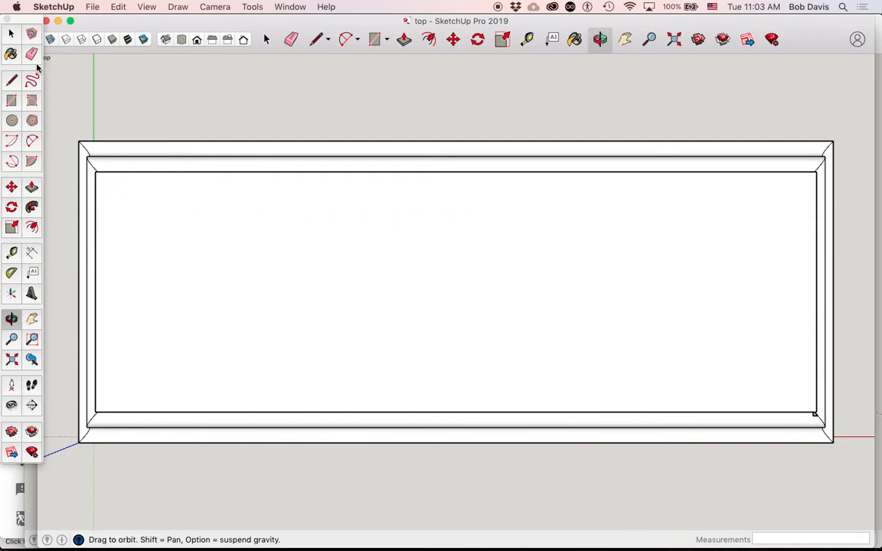
left_click(12, 253)
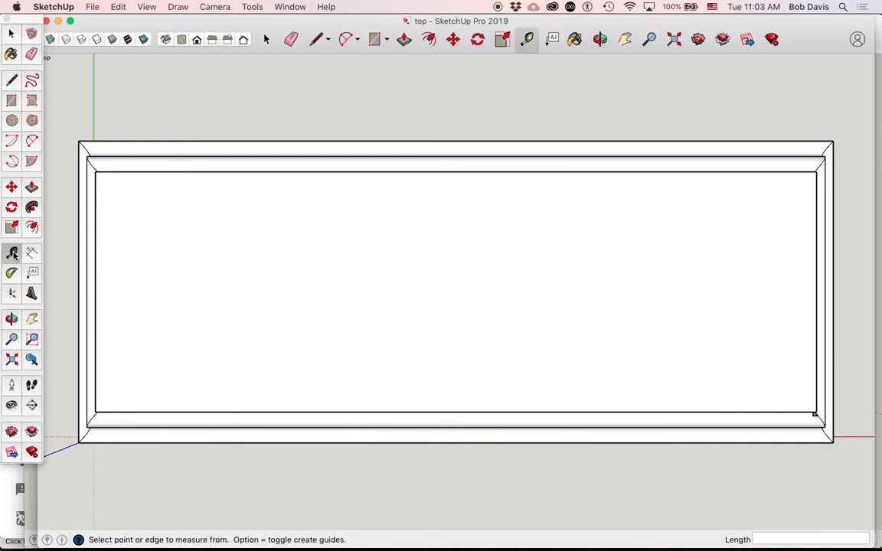
left_click(95, 246)
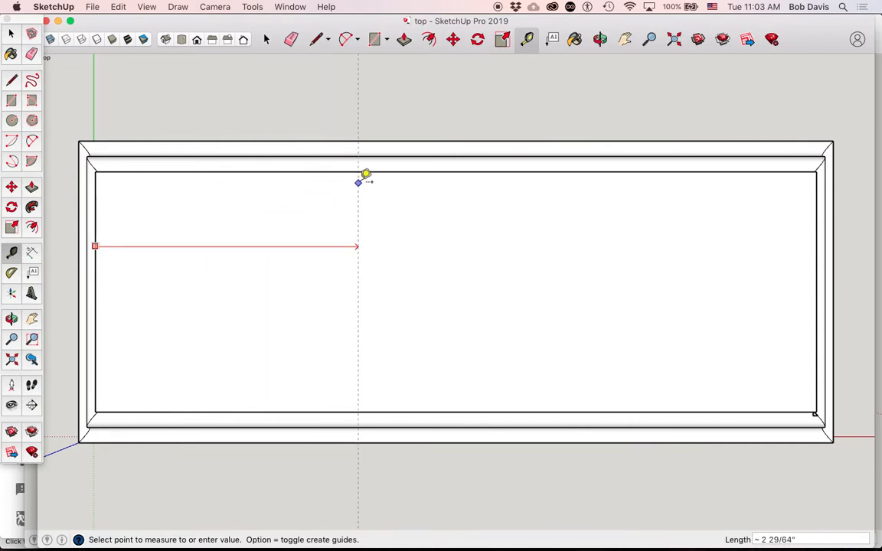
left_click(461, 166)
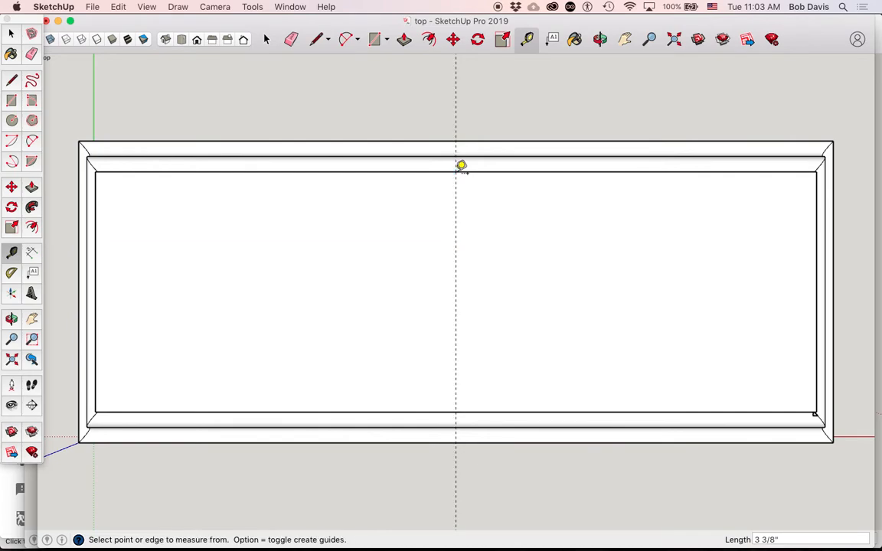
Place a parallel guide 2 5/8 inches to the right of the center guide.
left_click(457, 217)
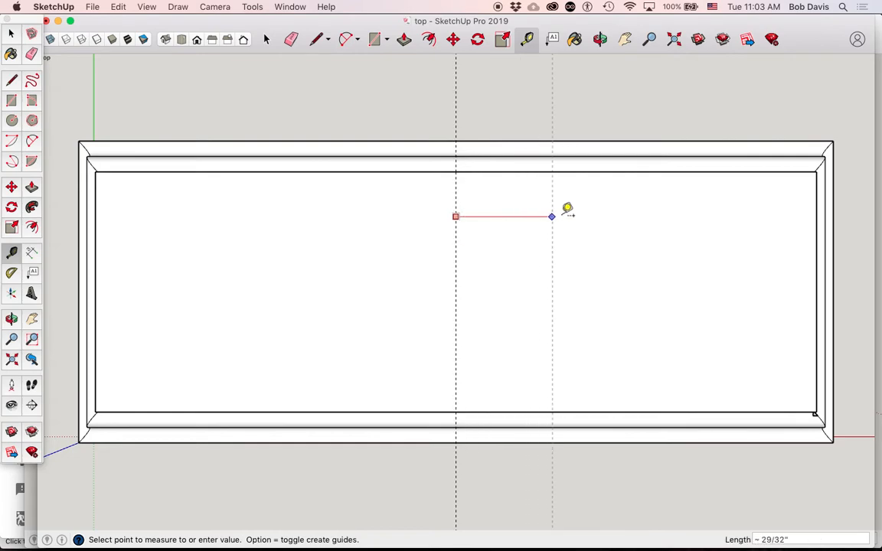
type("2 5/8")
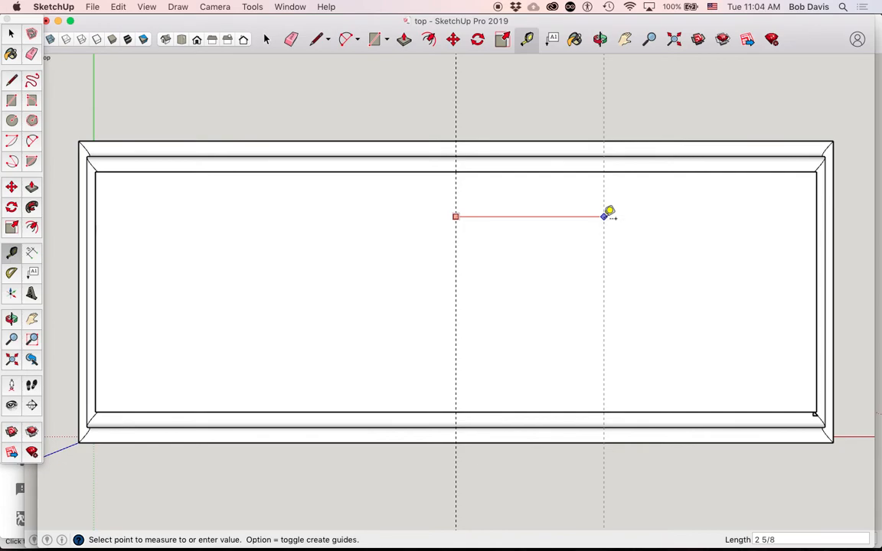
key("Return")
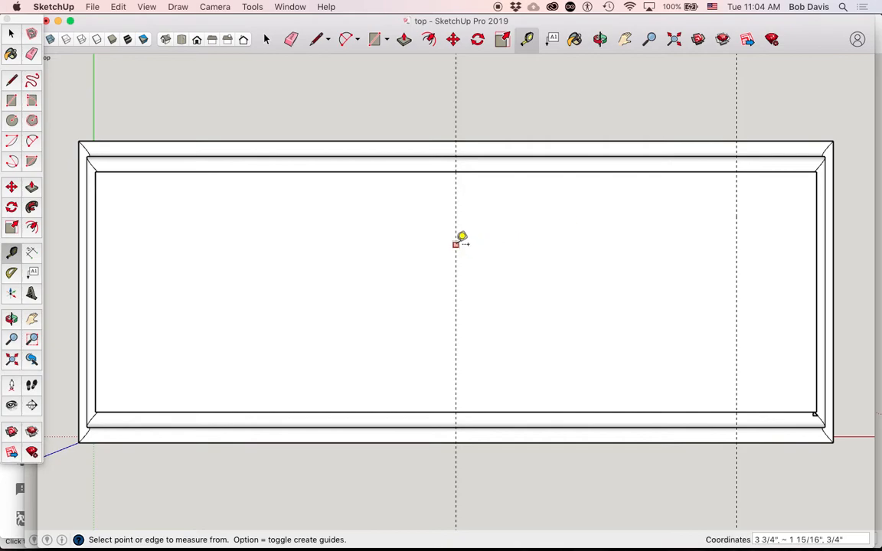
Place a guide 2 5/8 inches to the left of the center guide and a lengthwise guide 1 1/8 inches inside the raised face's back edge.
left_click(455, 246)
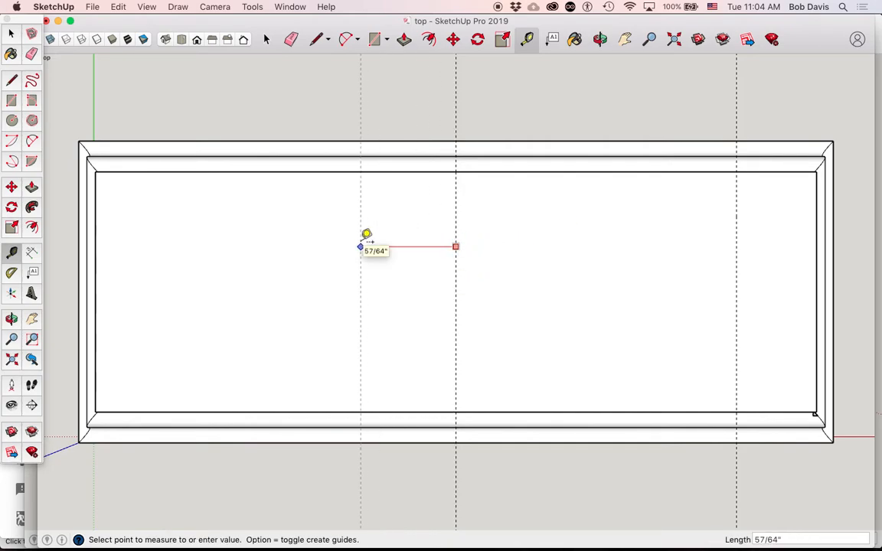
type("2 5/8")
key("Return")
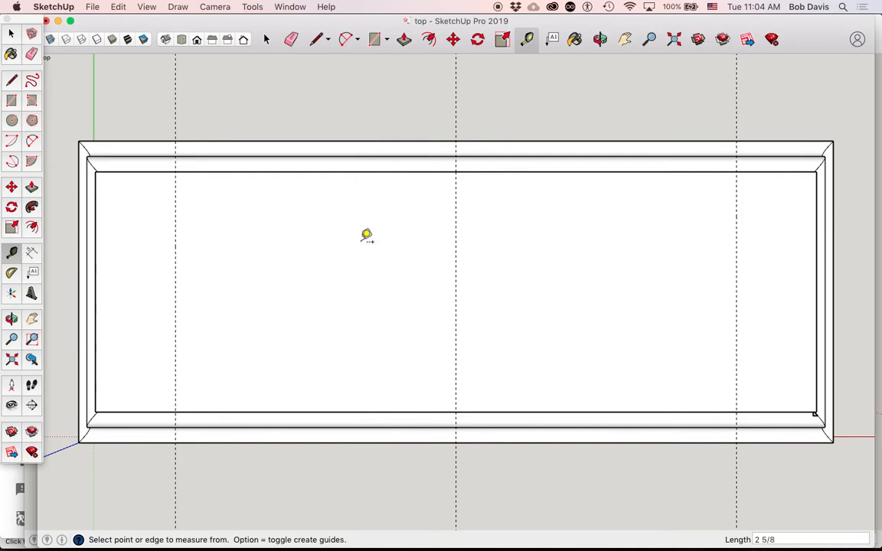
left_click(148, 170)
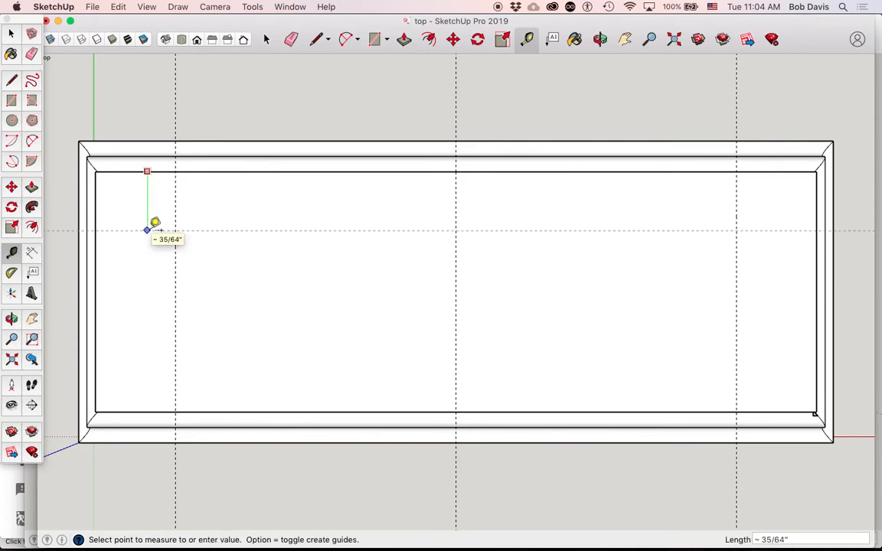
left_click(101, 278)
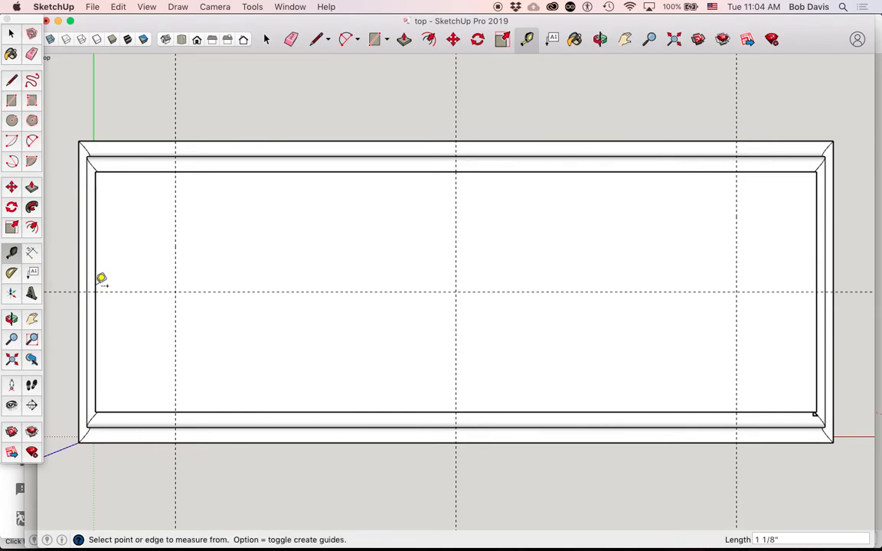
Draw a circle of 1/8 inch radius at each of the two outer guide intersections, and delete all guides.
left_click(12, 120)
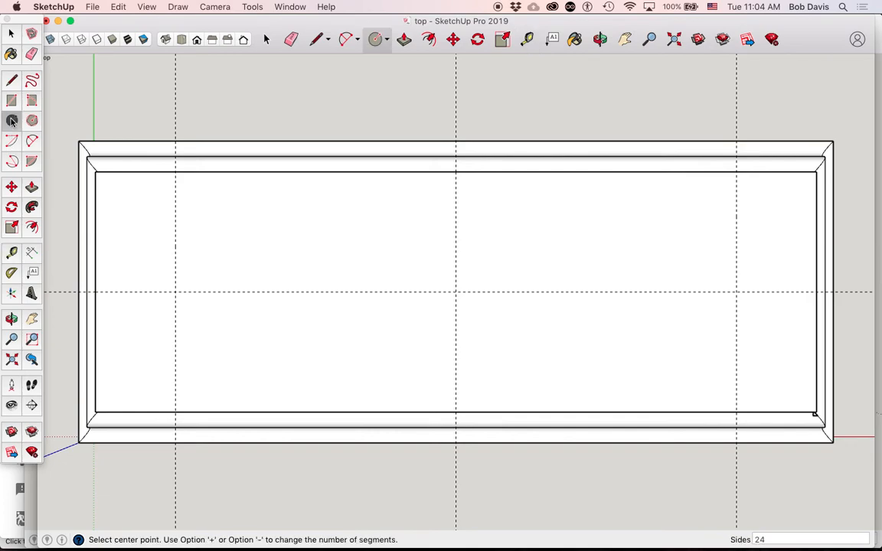
left_click(175, 291)
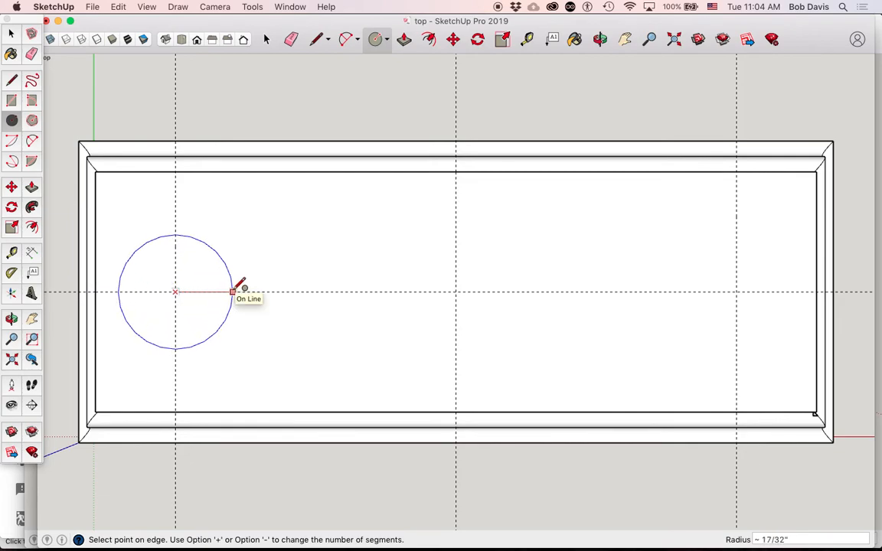
type("1/8")
key("Return")
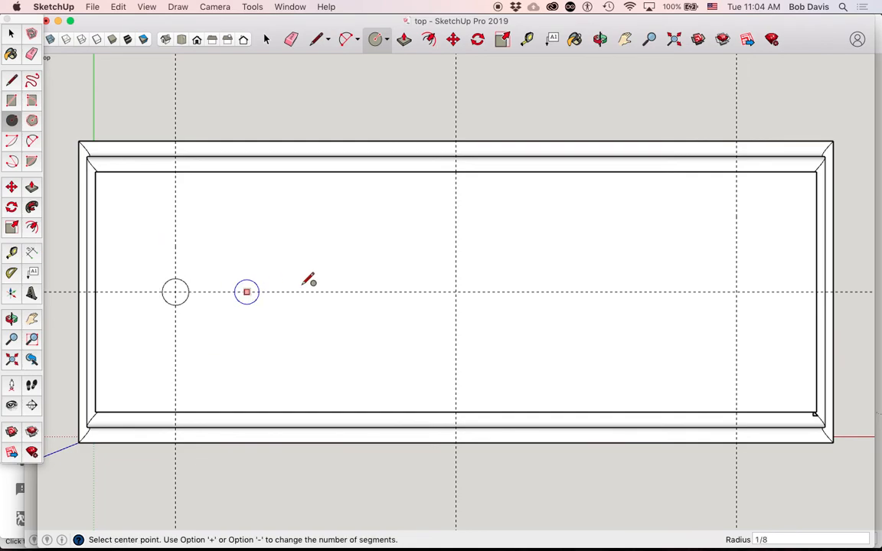
left_click(736, 292)
key("Return")
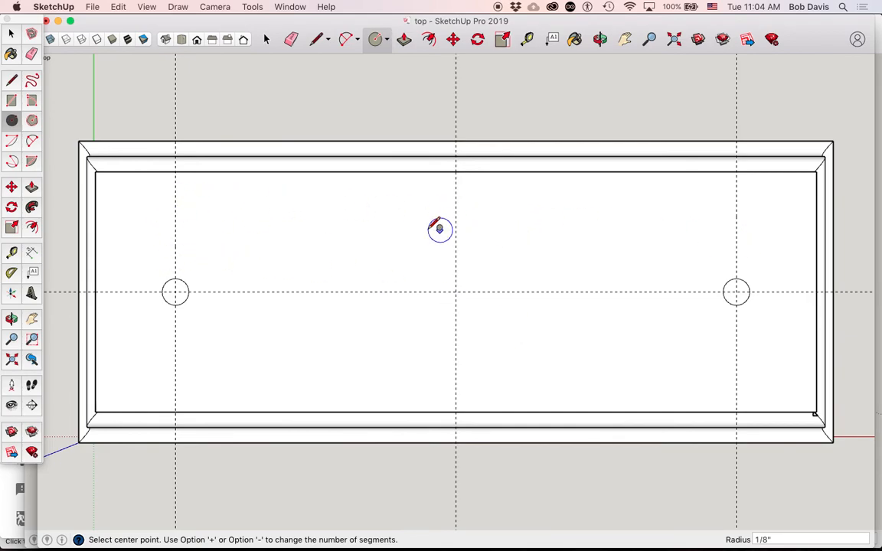
left_click(118, 7)
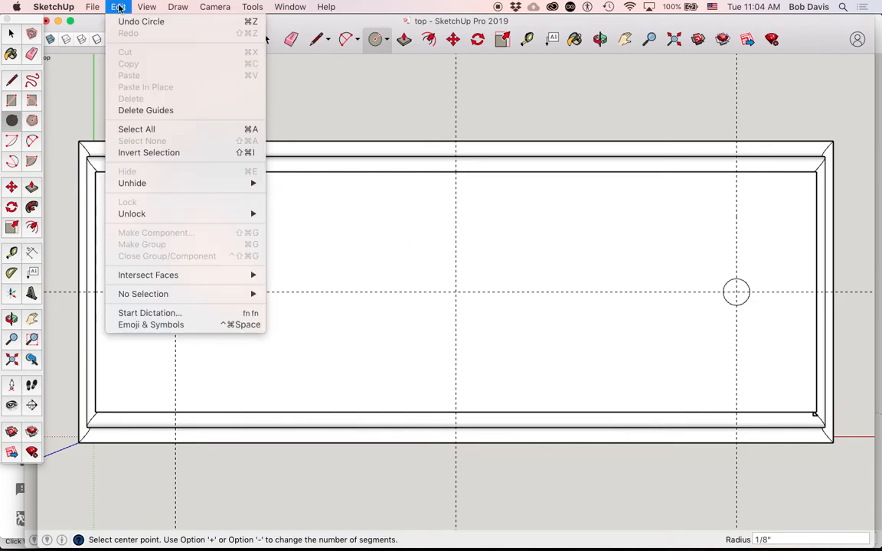
left_click(138, 112)
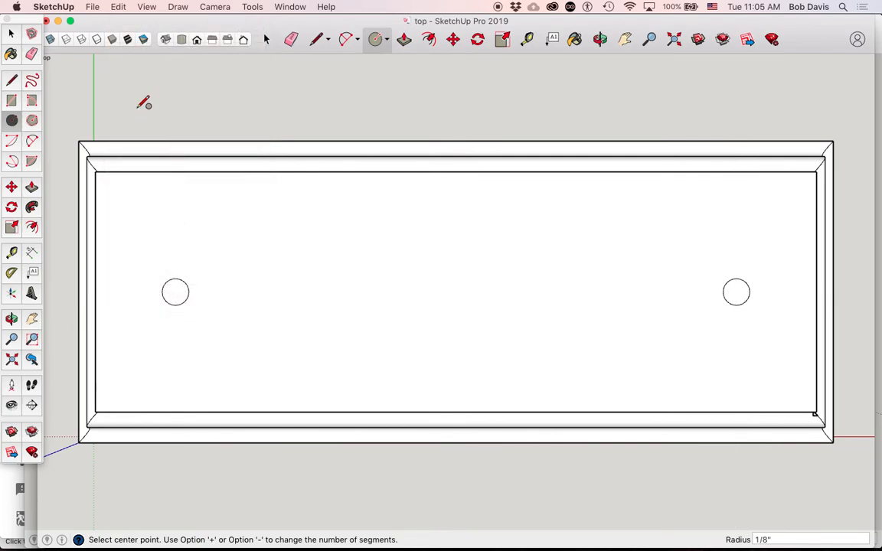
Pull the left circle on the top face up 0.25 inch into a round peg.
key("o")
left_click_drag(507, 488, 434, 260)
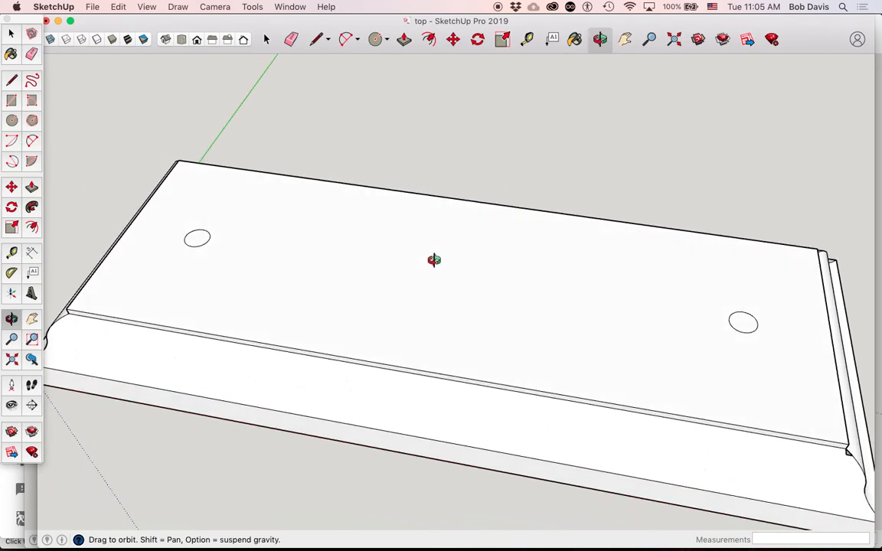
key("p")
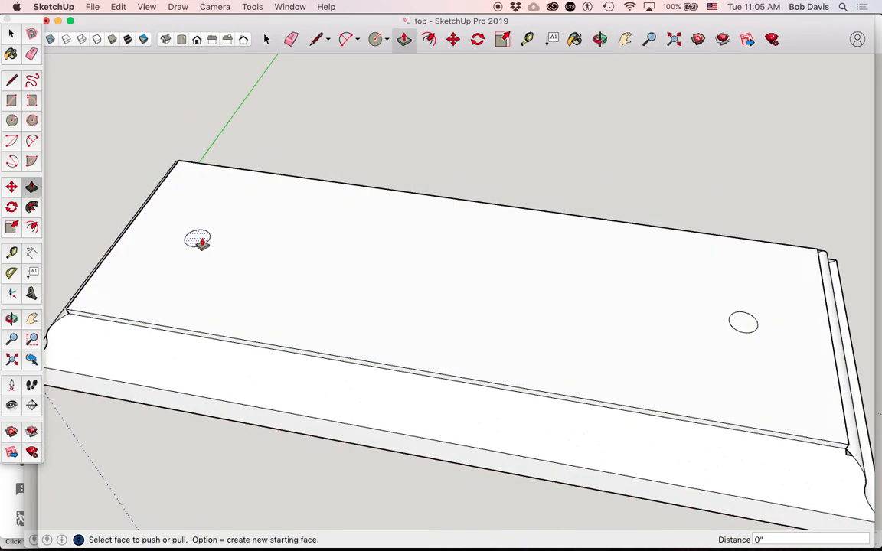
left_click_drag(200, 241, 195, 209)
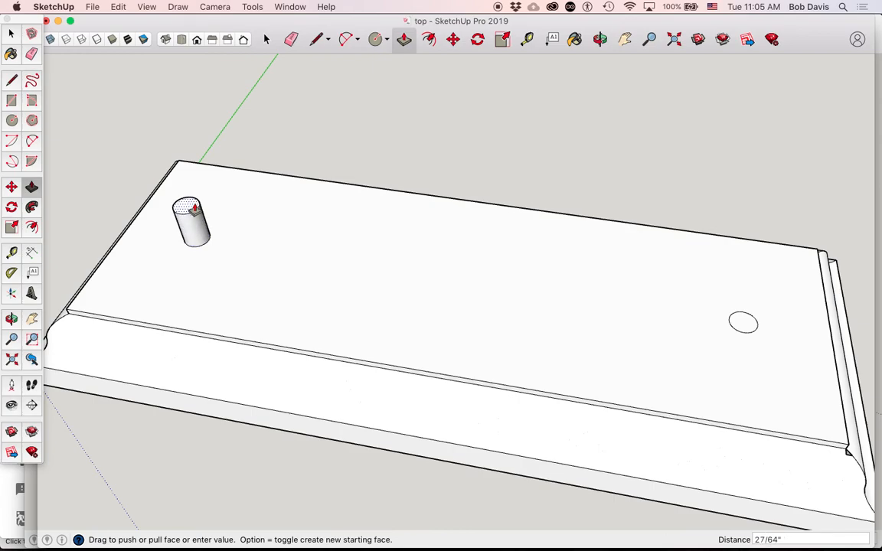
type(".25")
key("Return")
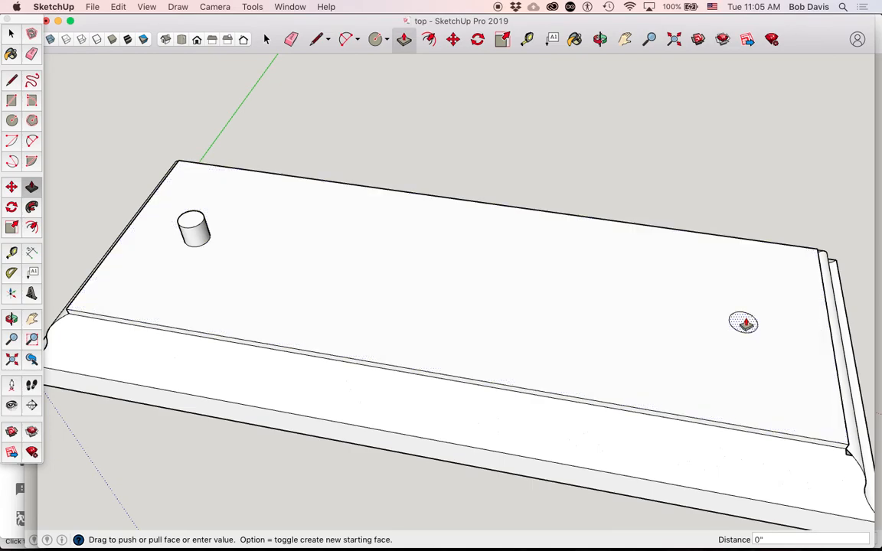
Pull the right circle on the top face up 0.5 inch into a round peg.
left_click(743, 323)
type("5")
key("Return")
Push the left peg back flush with the top face and pull its circle up 0.5 inch.
left_click(193, 222)
left_click(222, 235)
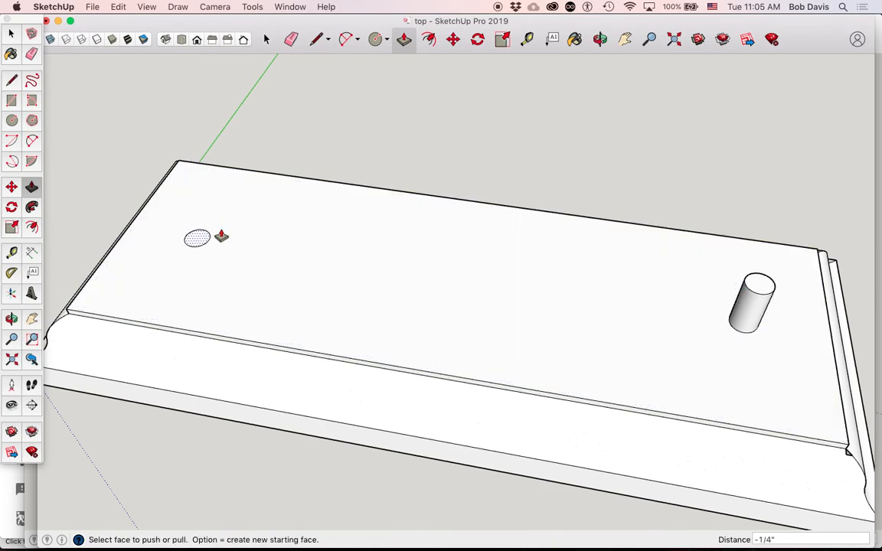
left_click(197, 240)
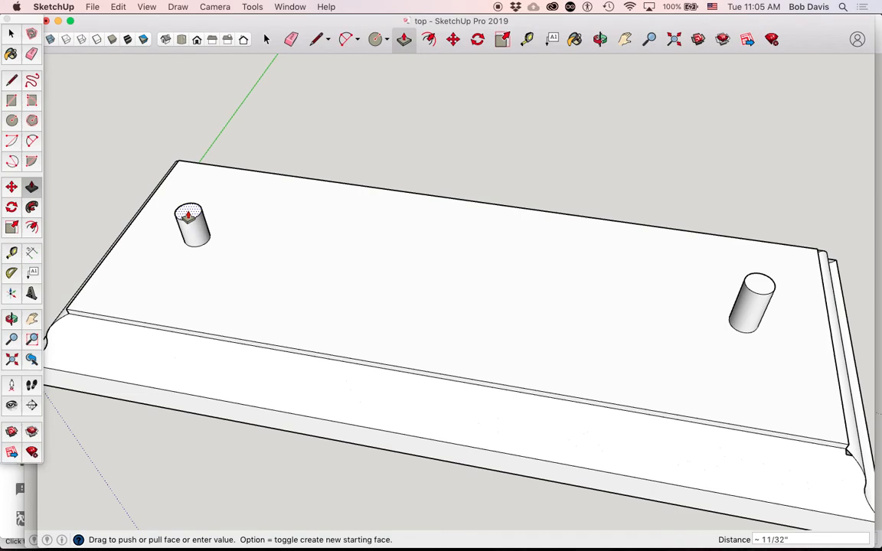
type(".5")
key("Return")
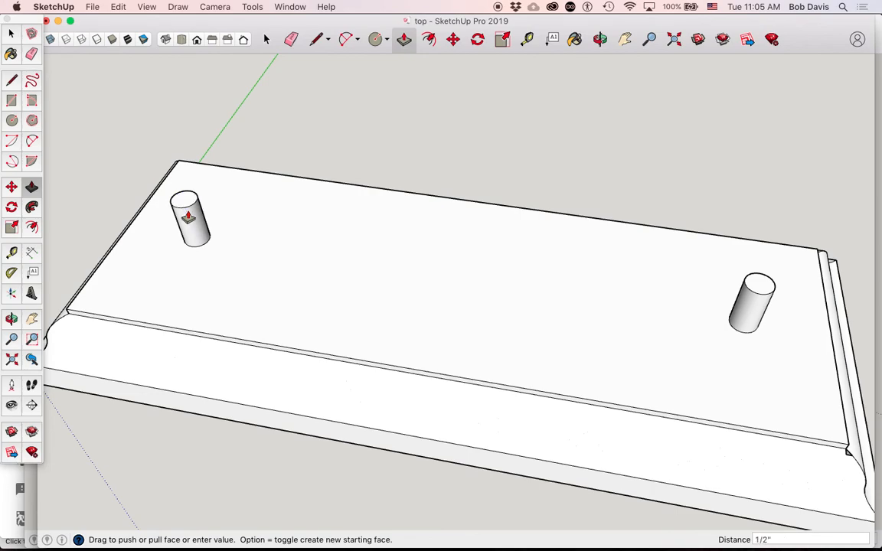
Save the molded board with its two pegs to the existing file and view it from a lower angle.
scroll(296, 186, "down", 3)
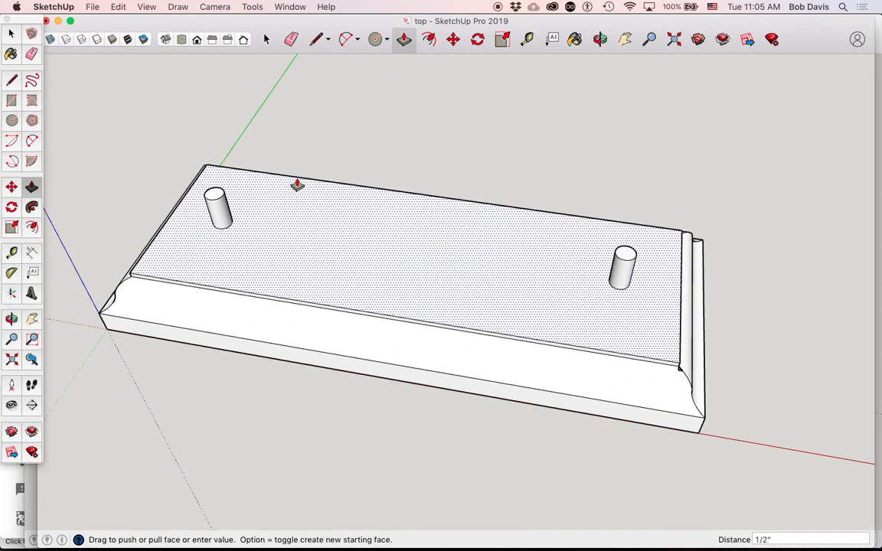
key("o")
mouse_move(191, 368)
left_mouse_down()
mouse_move(327, 191)
mouse_move(519, 199)
mouse_move(540, 342)
mouse_move(363, 352)
mouse_move(145, 326)
left_mouse_up()
left_click(92, 7)
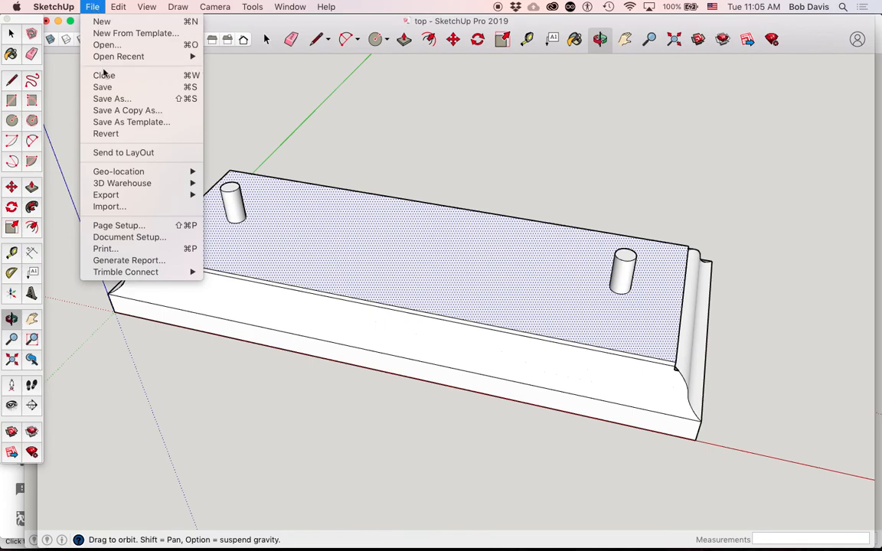
left_click(108, 84)
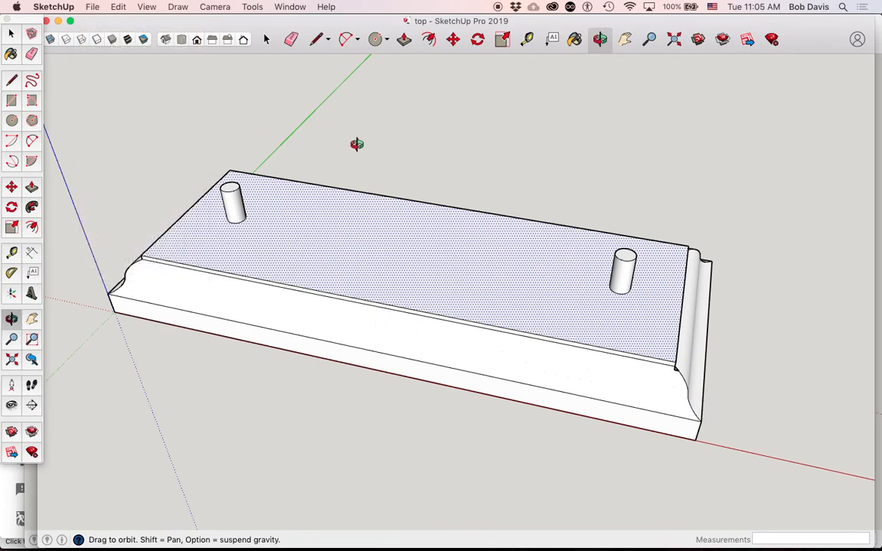
mouse_move(512, 437)
left_mouse_down()
mouse_move(511, 457)
mouse_move(502, 436)
left_mouse_up()
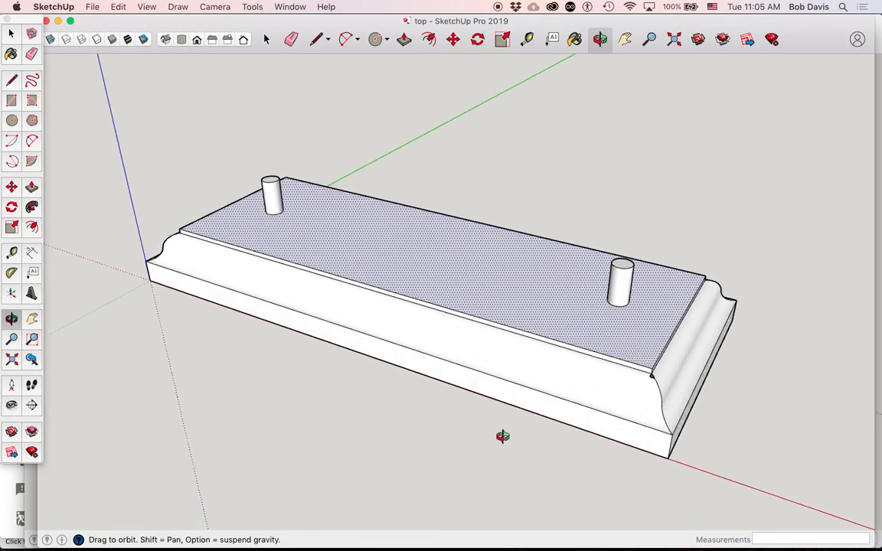